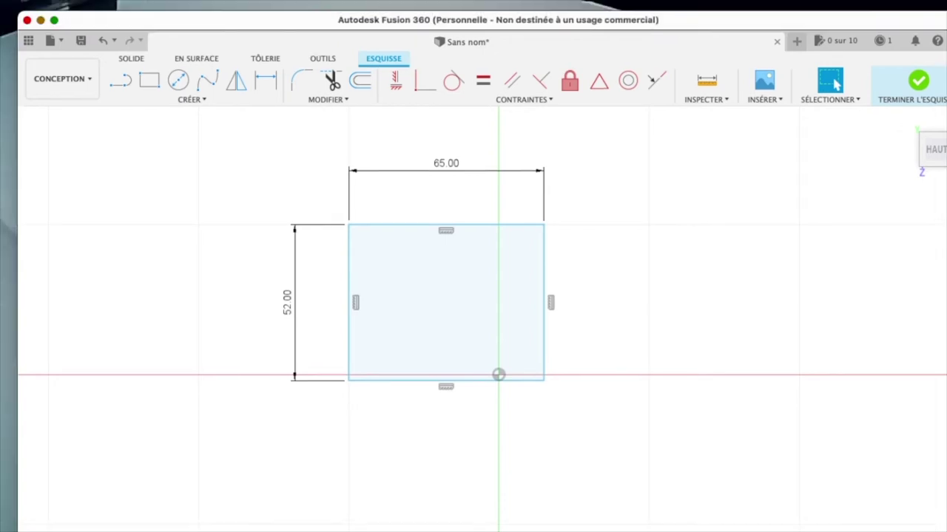
Step: Select the 65 by 52 rectangle profile for extrusion
click(446, 303)
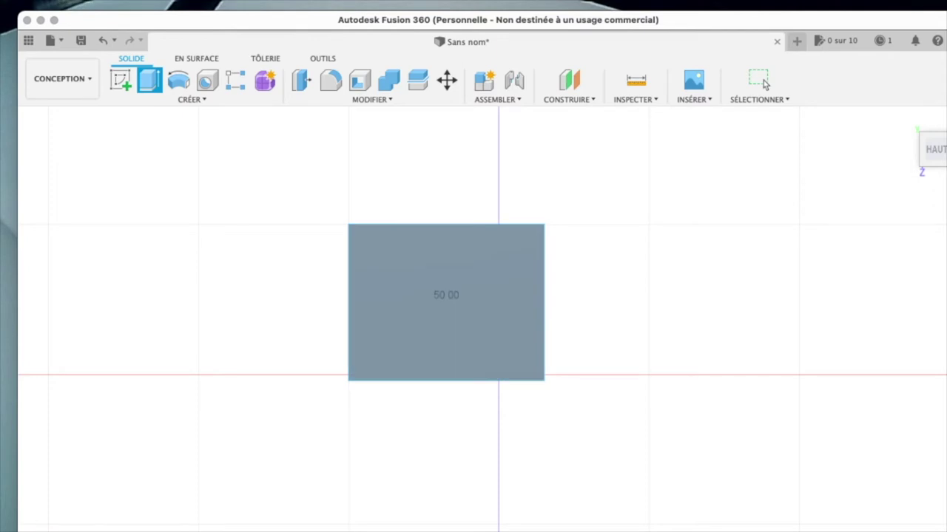
Step: Extrude the rectangle 50 mm and pick the box's top face to remove
click(764, 84)
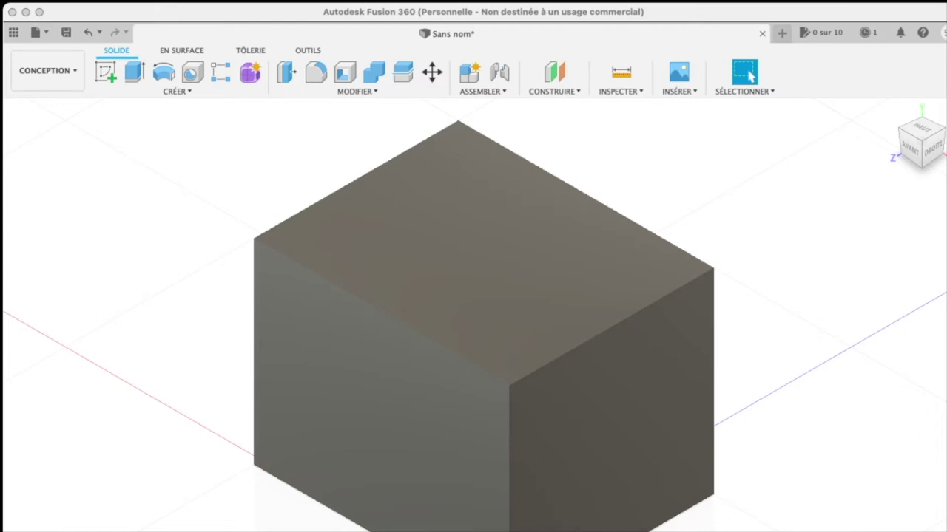
click(381, 384)
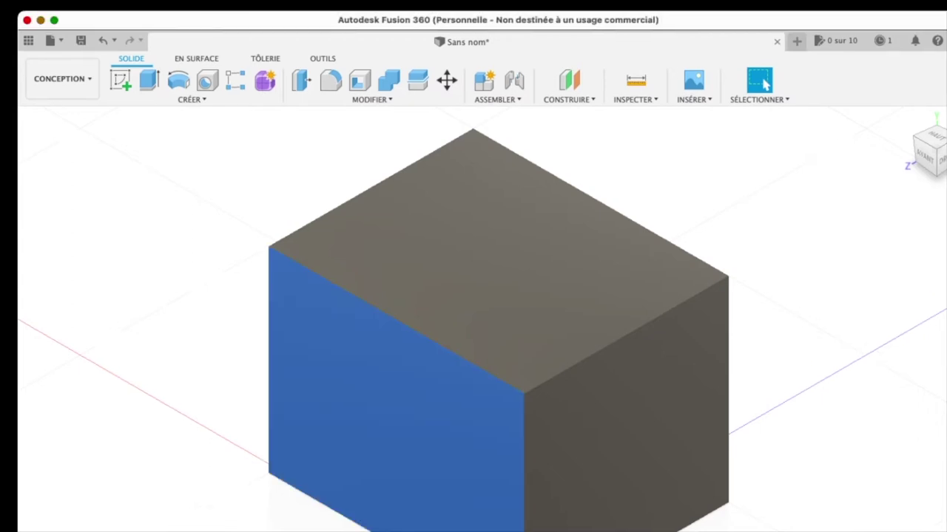
click(503, 222)
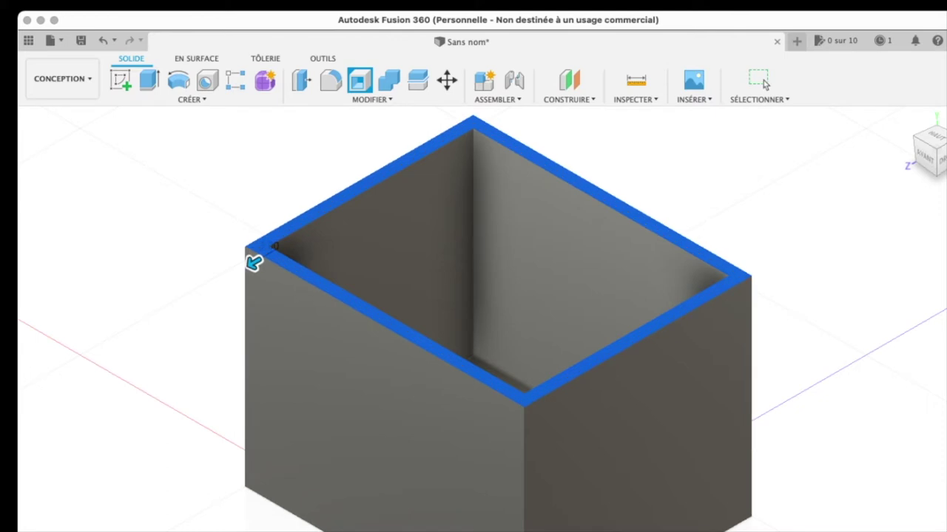
Step: Apply the shell to hollow the block, then view it from the top, rotated a quarter turn
click(763, 80)
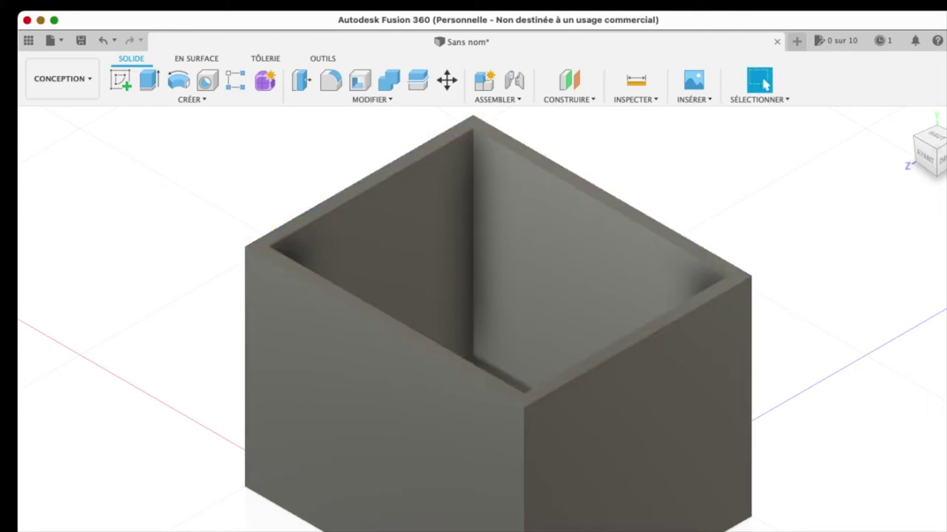
click(930, 137)
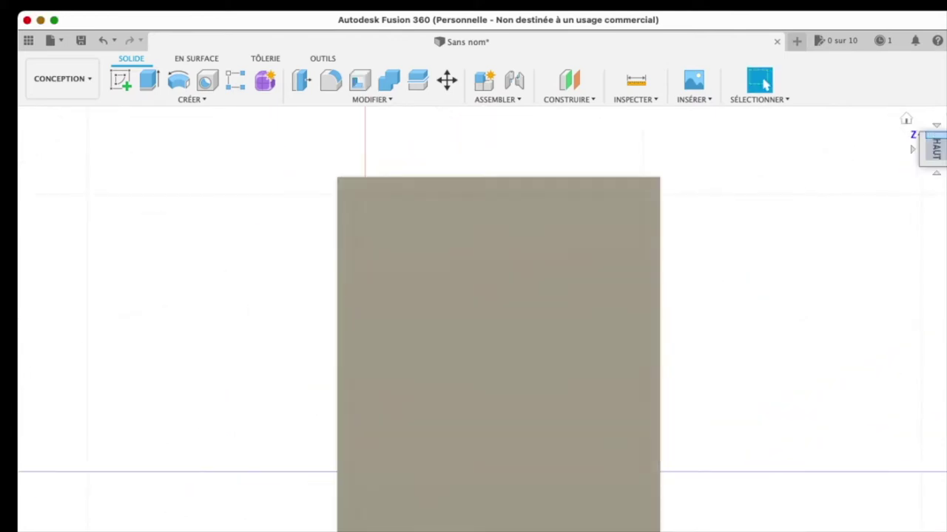
click(936, 125)
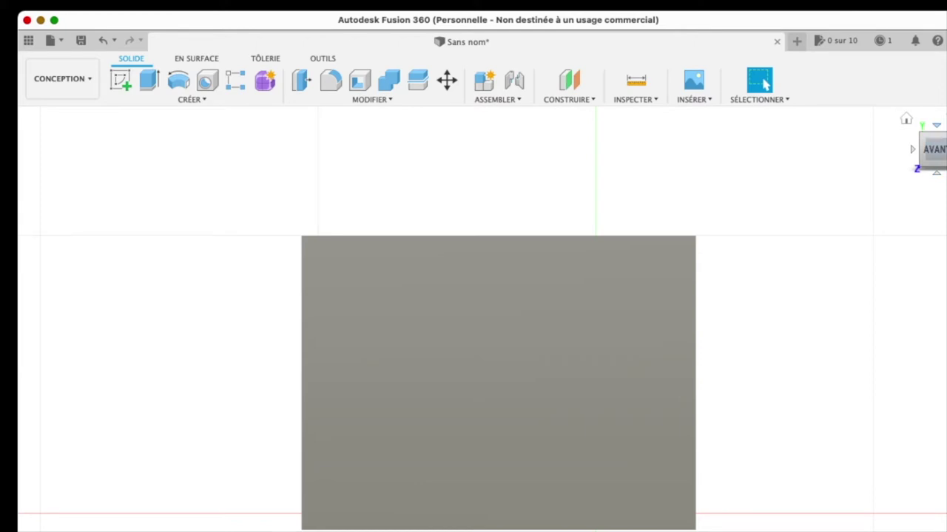
Step: Turn the view to face the box's right-side wall and start a new sketch
click(936, 125)
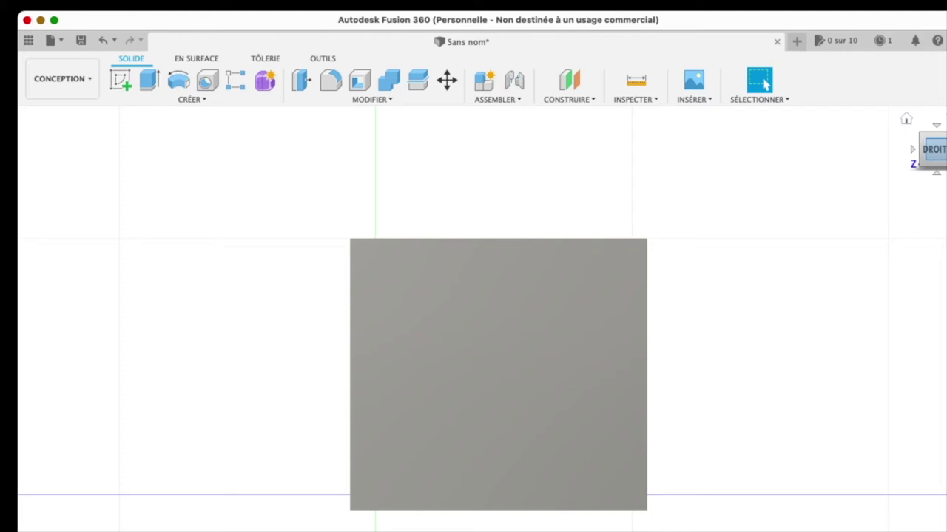
key(s)
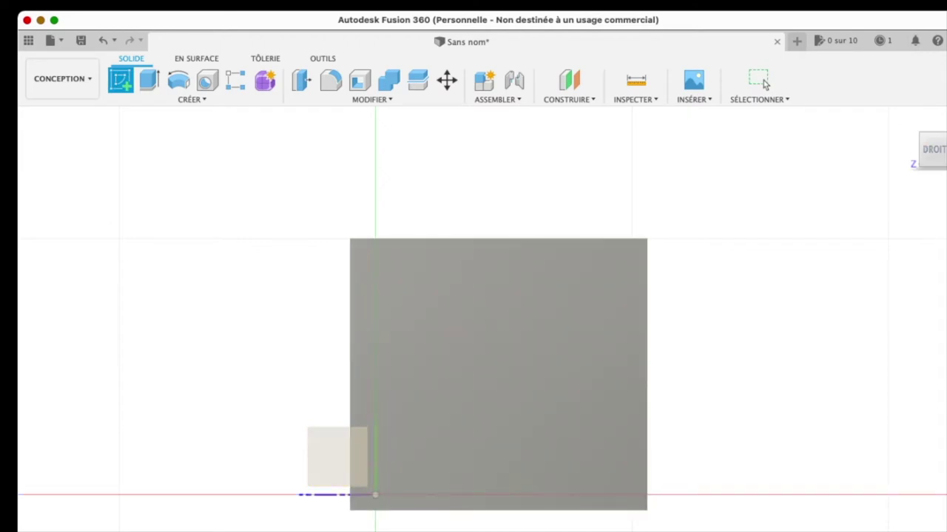
Step: On the side wall, sketch lines from the bottom-right corner to a point 5 mm above the bottom edge
click(765, 83)
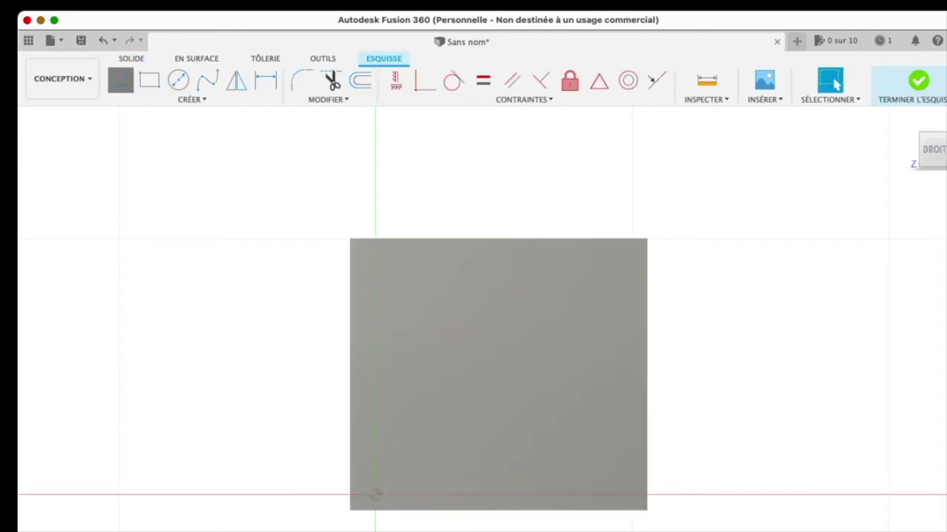
click(120, 79)
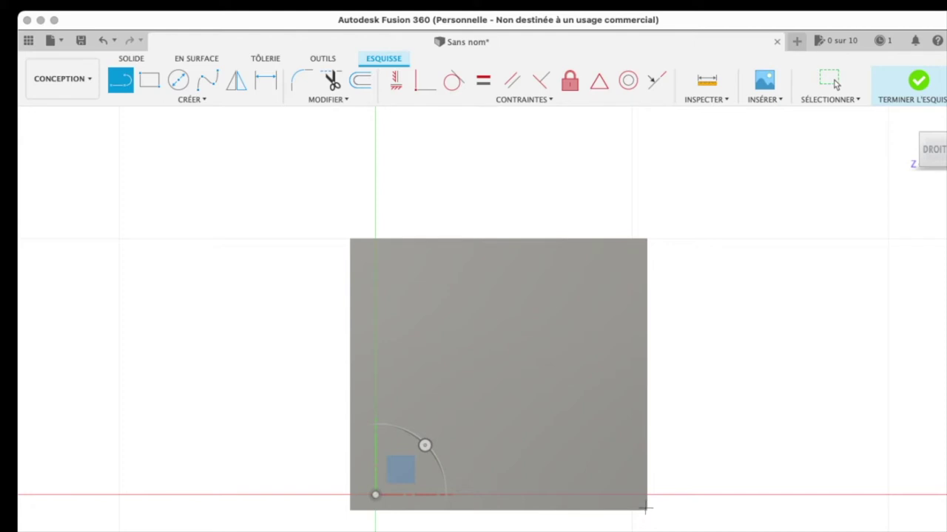
click(644, 508)
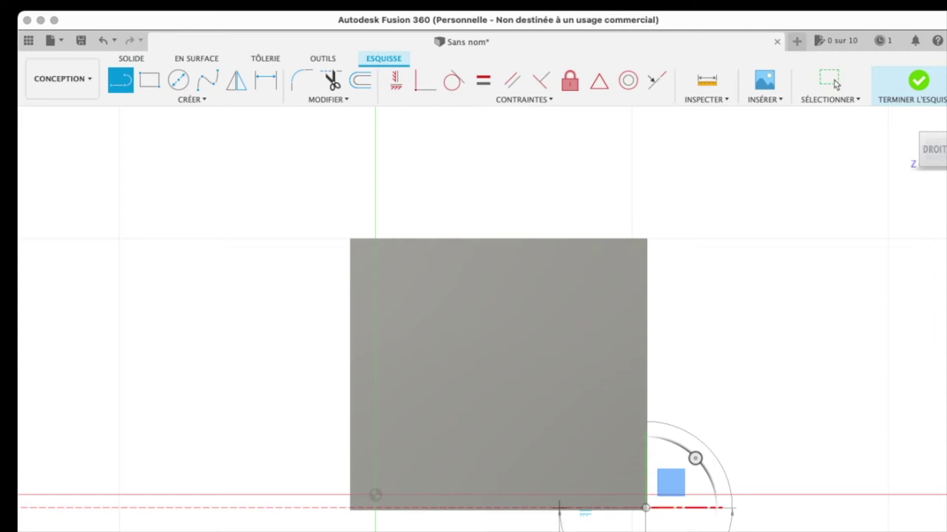
click(605, 509)
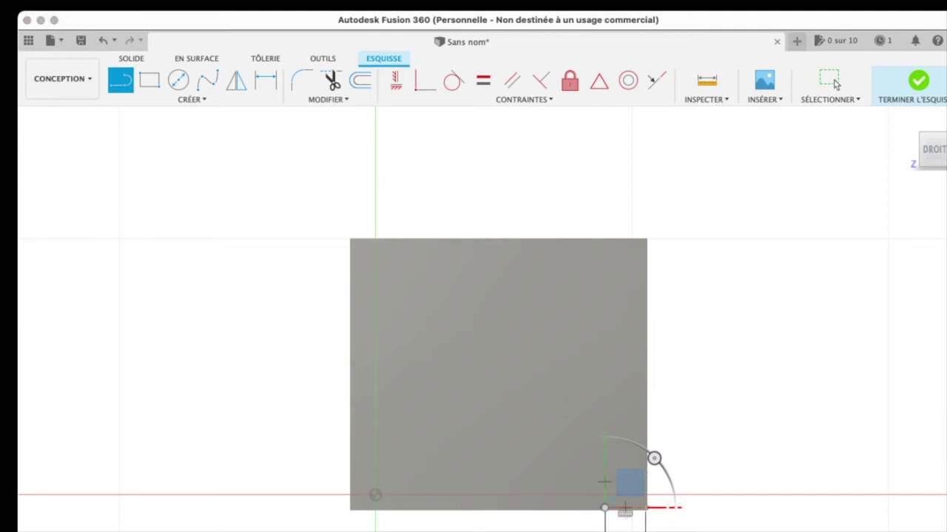
click(604, 482)
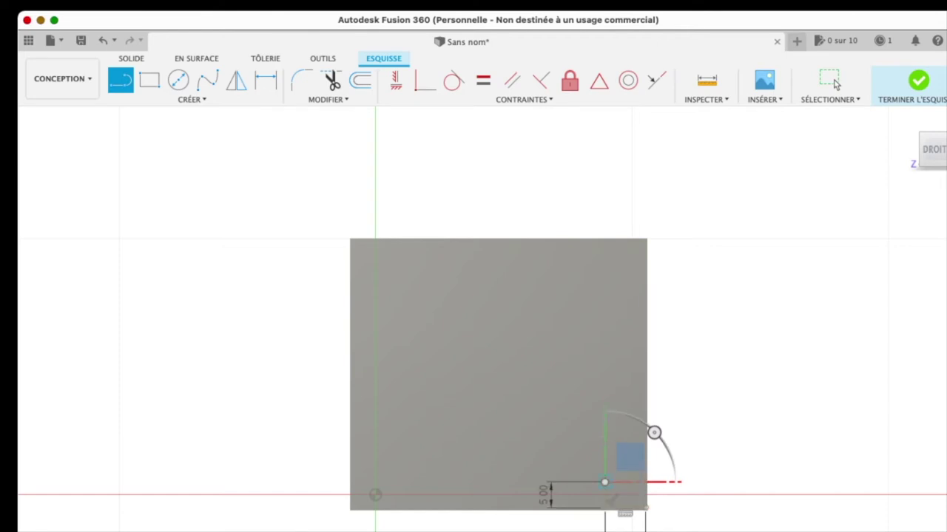
click(835, 84)
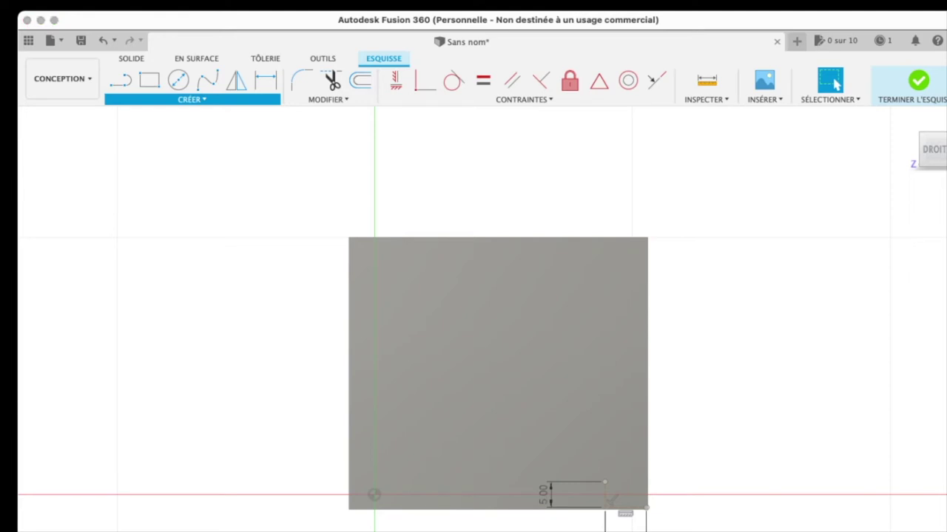
key(m)
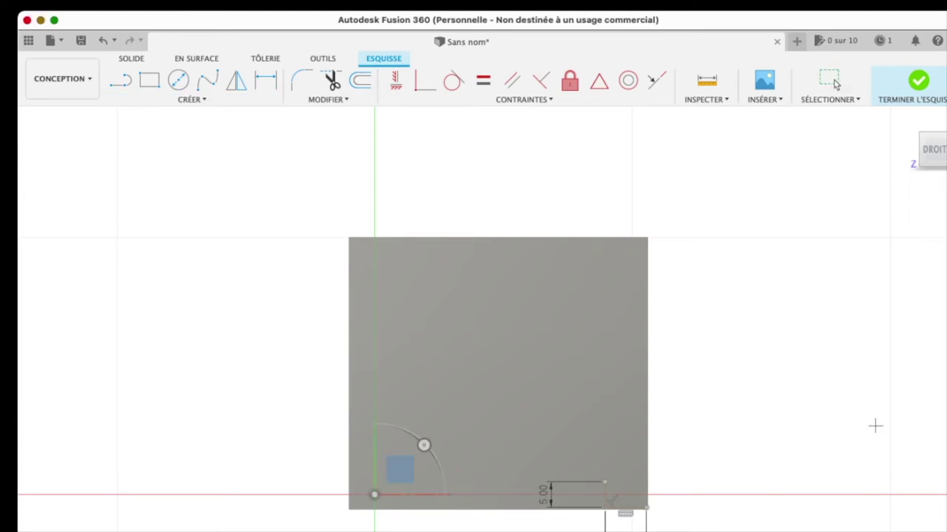
Step: Draw an 8 mm diameter circle centred on the reference point and select its profile
click(605, 482)
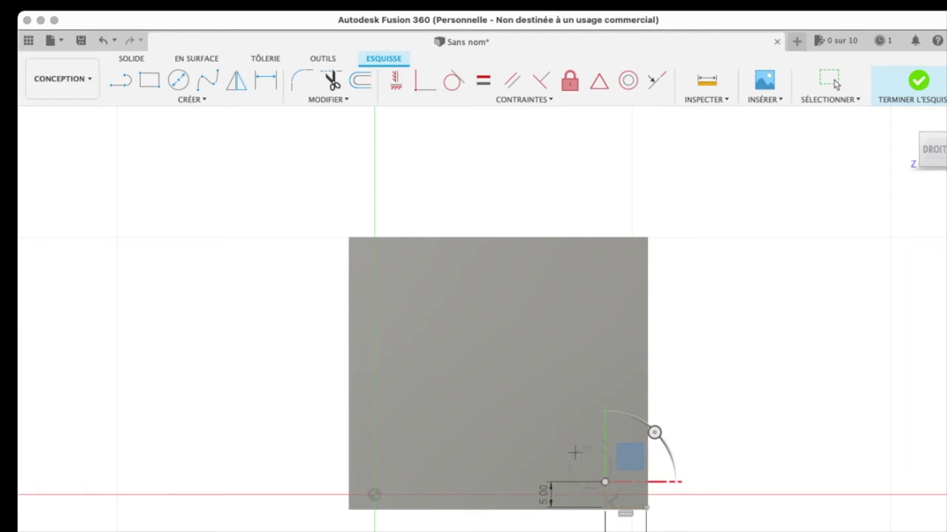
click(574, 453)
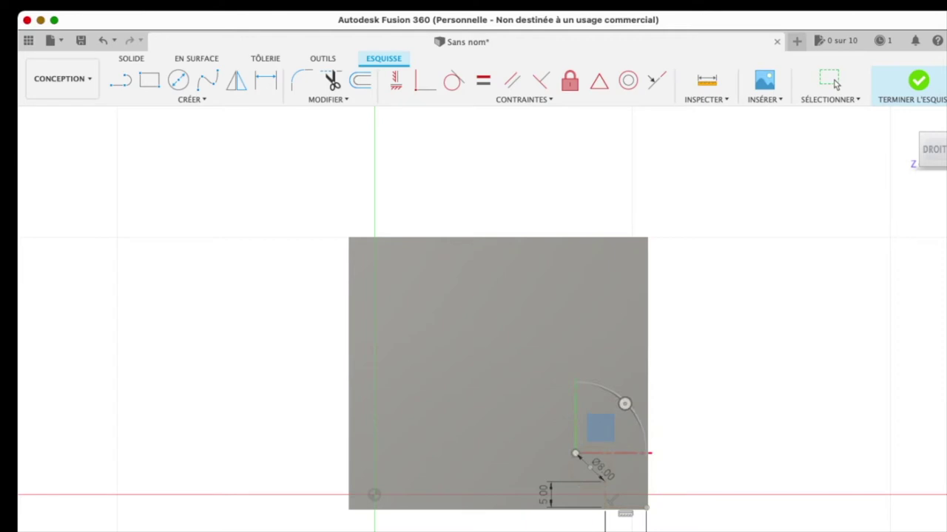
scroll(792, 428, up, 1)
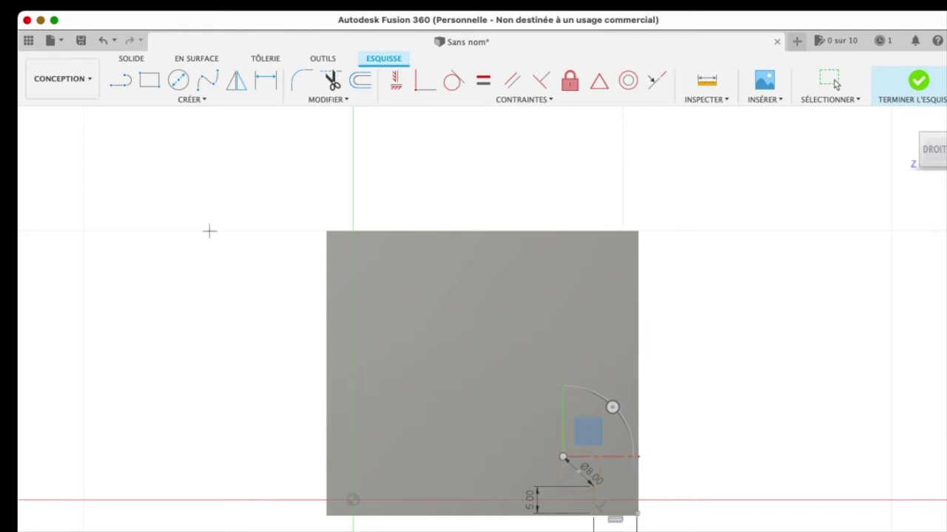
click(178, 79)
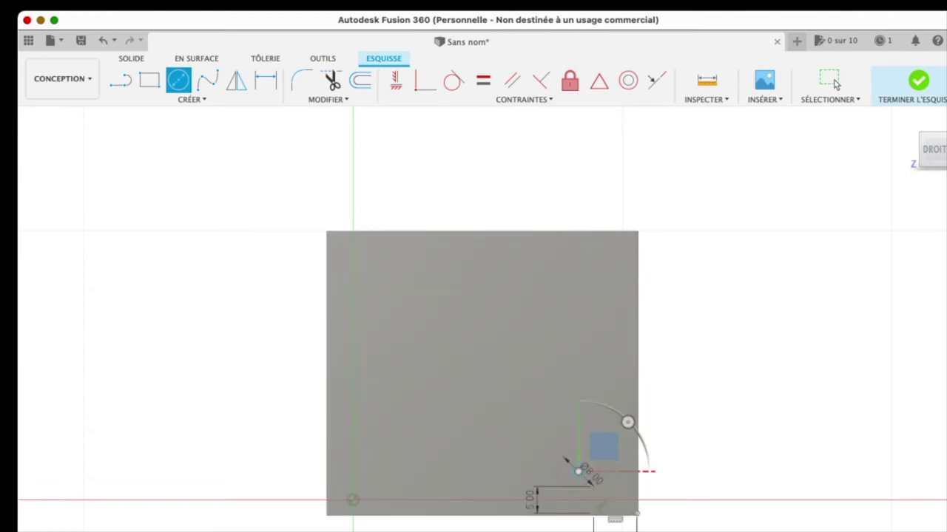
click(578, 470)
click(835, 84)
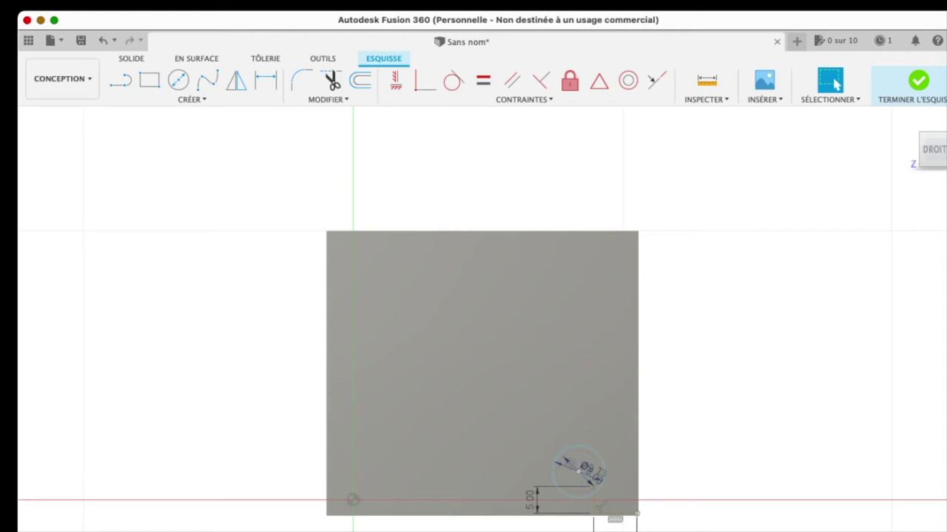
click(579, 471)
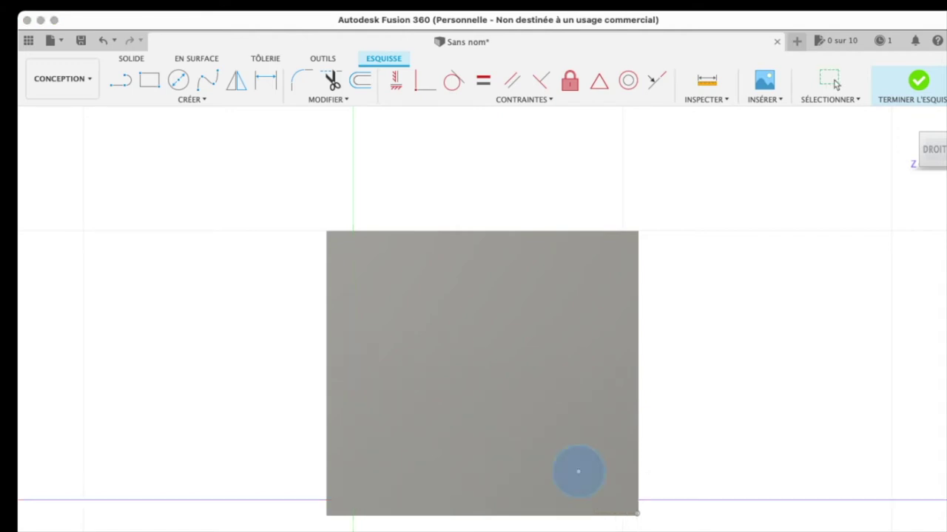
Step: Extrude the 8 mm circle as a cut through the wall, then return to the home view
shift+middle_drag(577, 473, 477, 506)
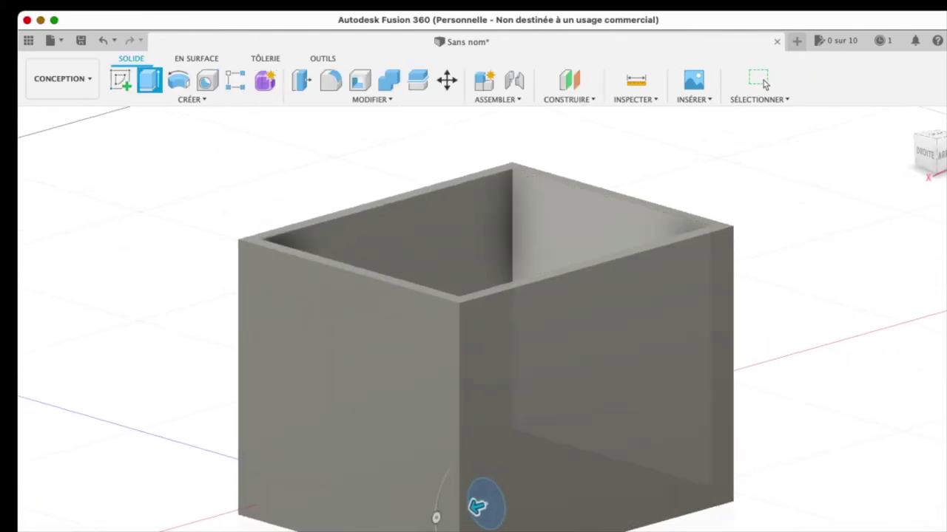
drag(479, 506, 321, 524)
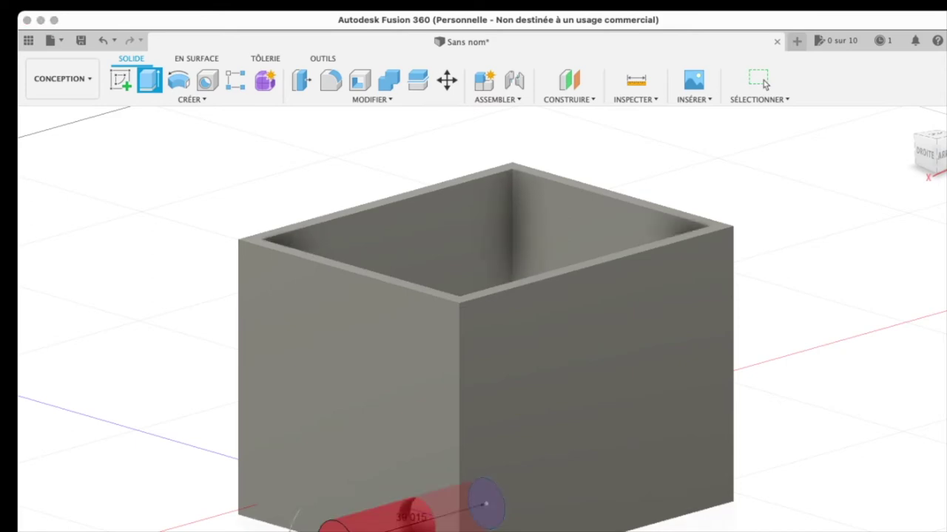
click(761, 80)
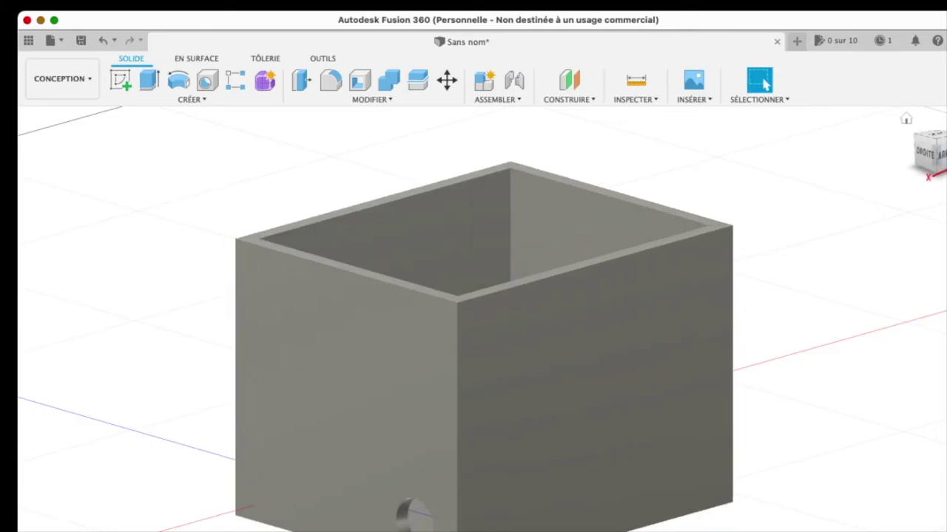
click(906, 118)
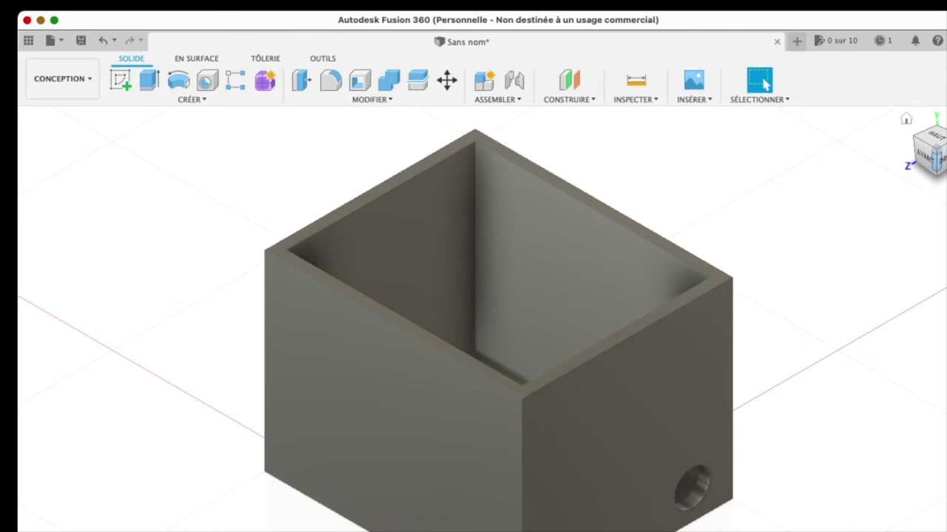
Step: Orbit around the box through front, left and corner views, ending face-on to the left wall
click(932, 152)
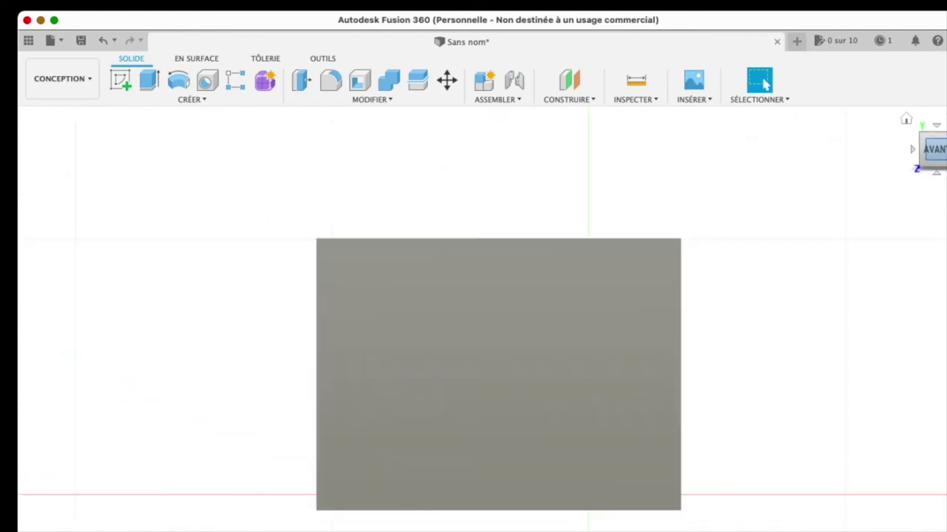
click(912, 149)
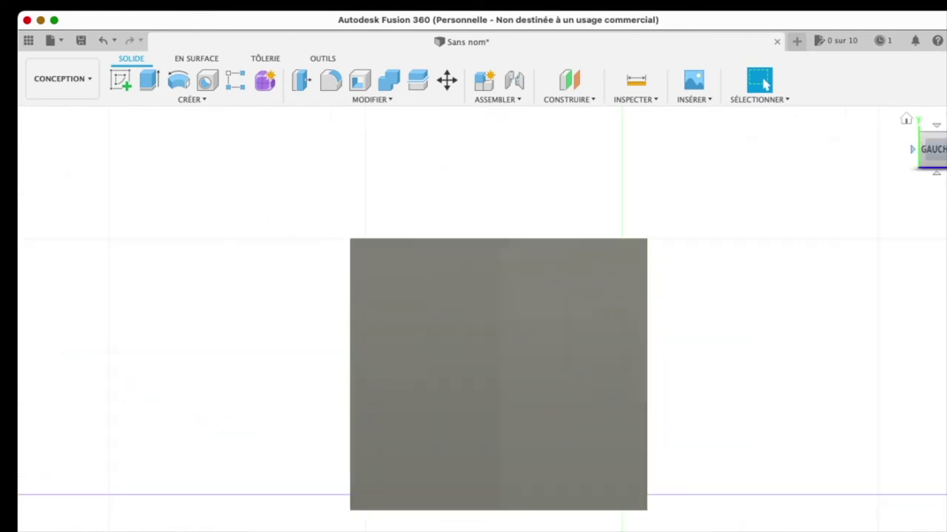
click(920, 161)
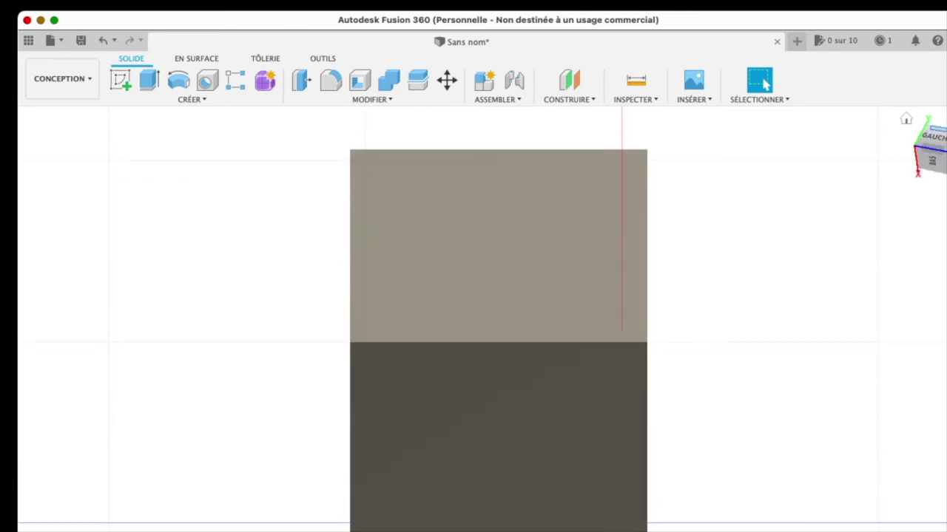
click(933, 136)
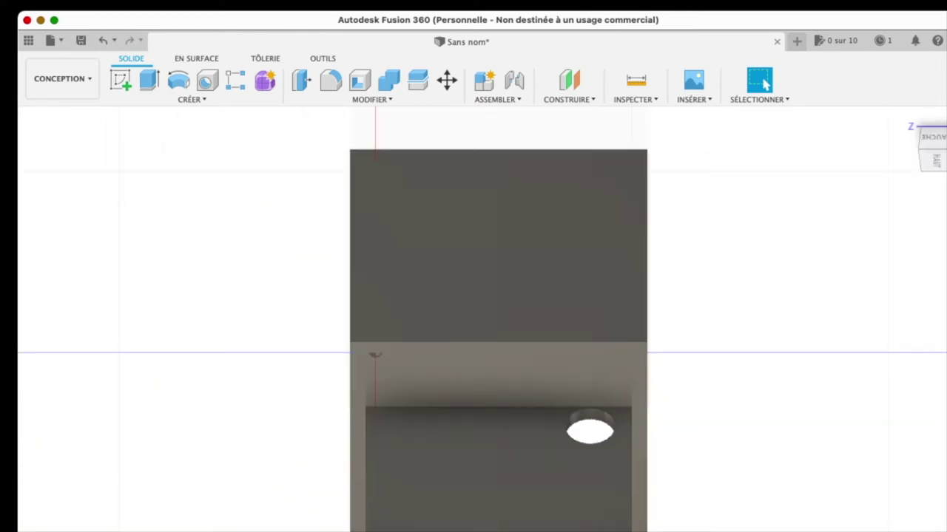
click(933, 138)
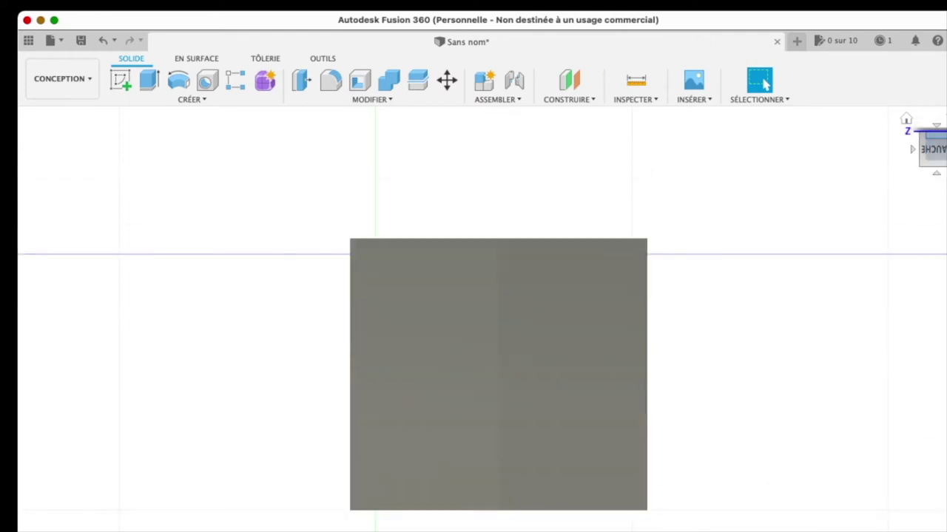
scroll(498, 375, up, 5)
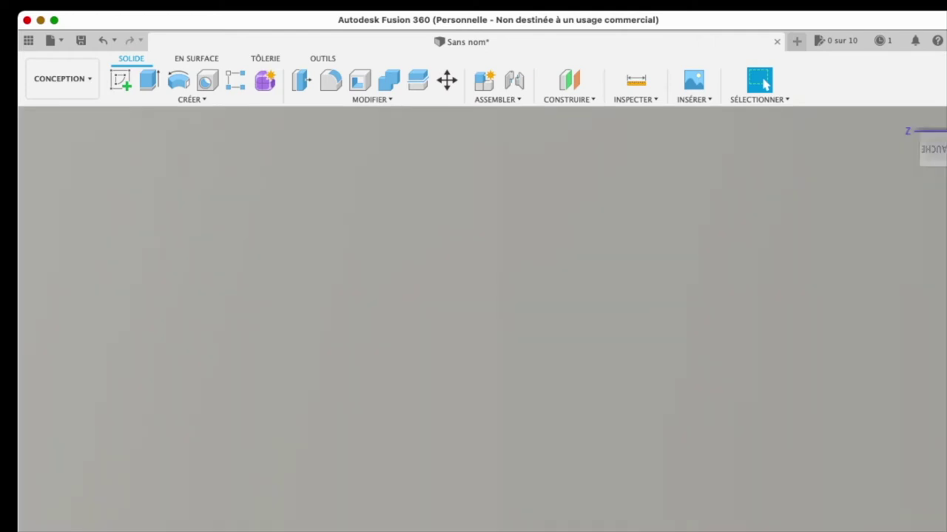
Step: Zoom out to frame the left wall and confirm it as the new sketch face
scroll(497, 374, down, 2)
scroll(497, 374, down, 2)
scroll(498, 374, down, 2)
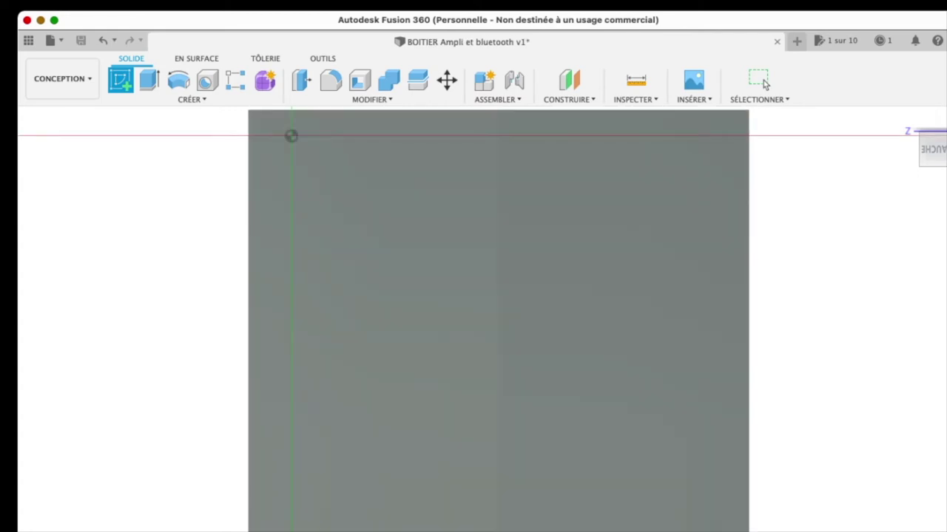
click(764, 81)
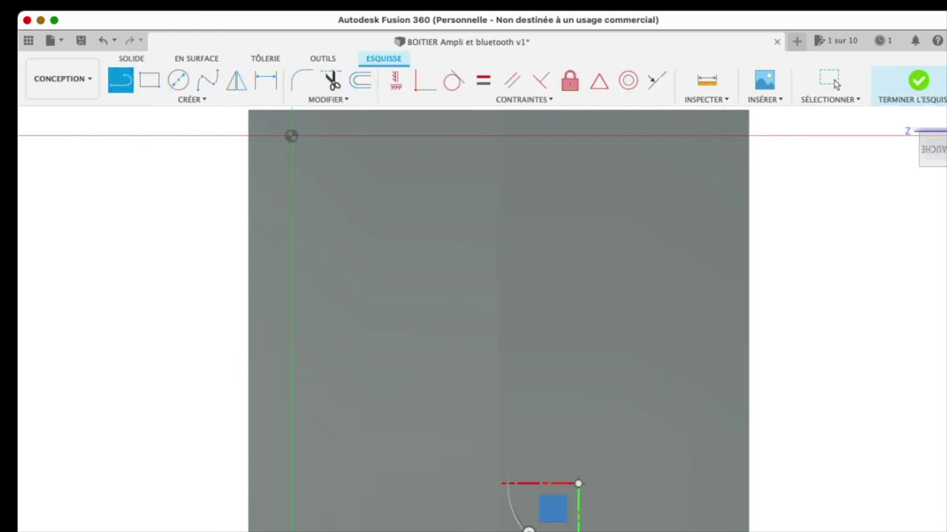
Step: Draw a tall 2-point rectangle 50.00 high on the left wall and finish the sketch
click(578, 483)
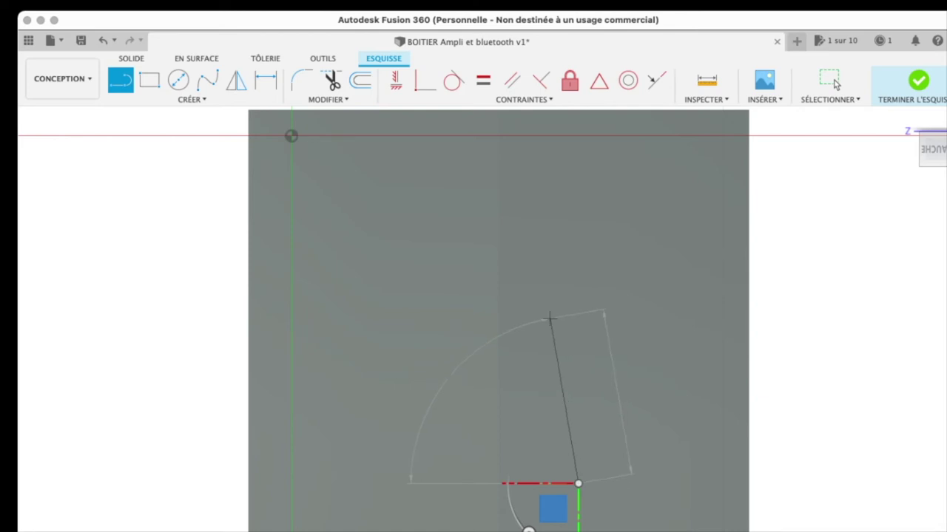
key(Escape)
key(r)
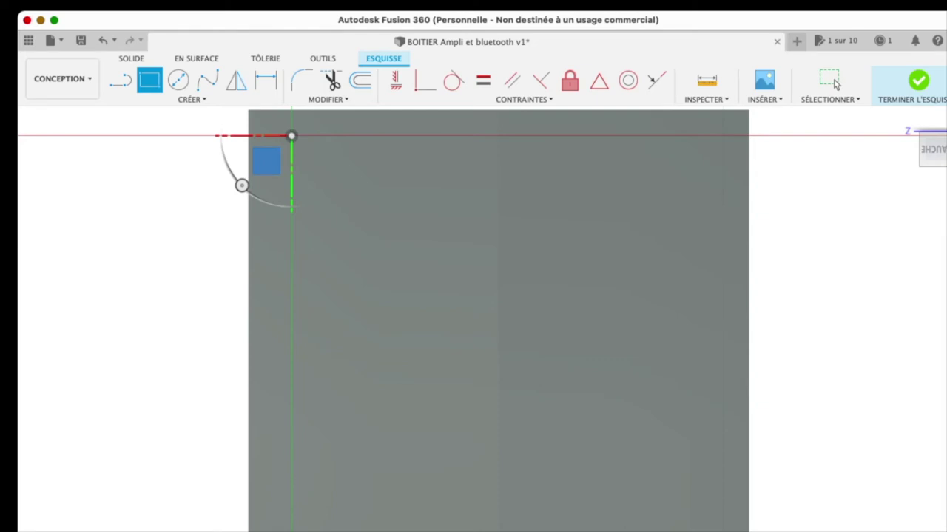
click(608, 531)
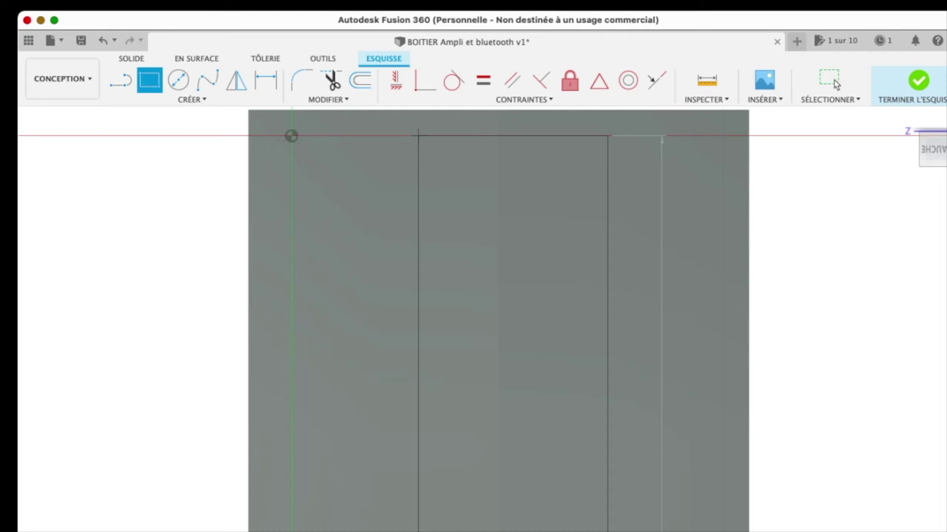
key(Return)
key(Escape)
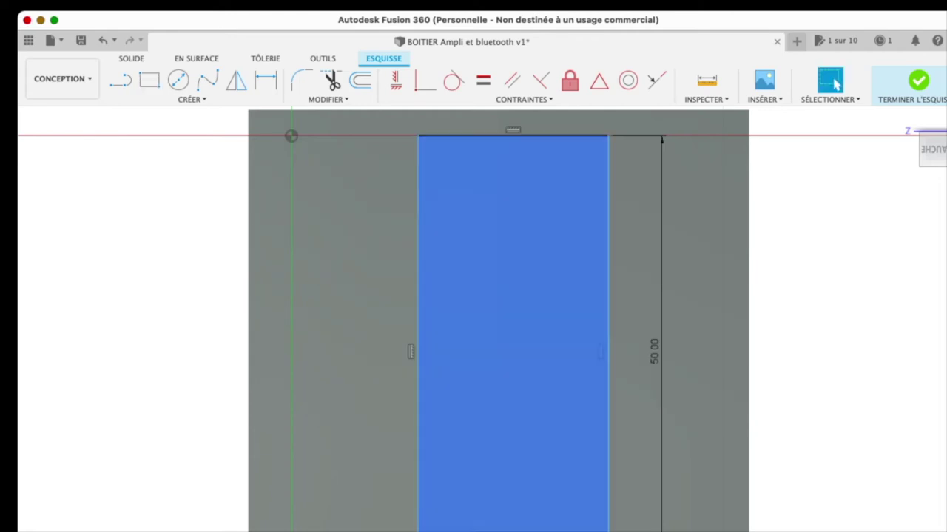
click(918, 82)
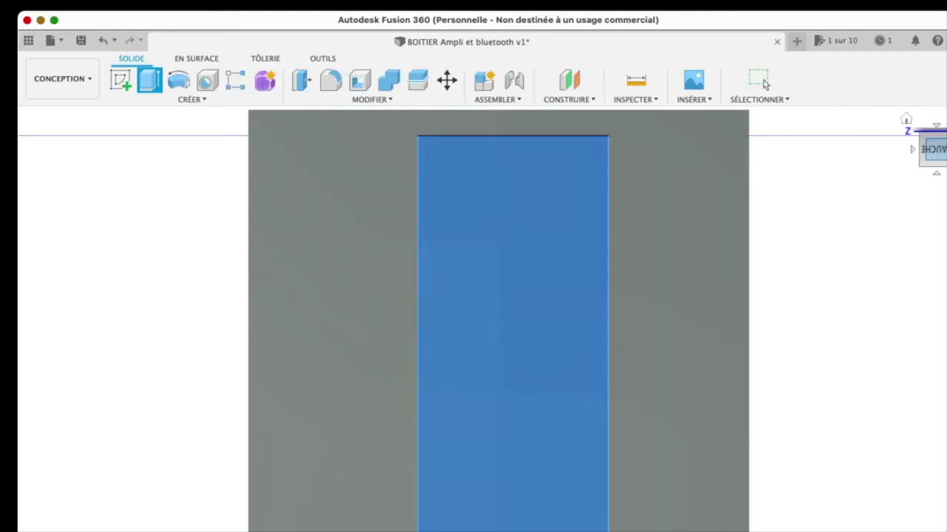
Step: Extrude-cut the sketched rectangle 5 deep into the box wall, leaving a narrow inner groove
mouse_move(499, 374)
shift+middle_down()
mouse_move(508, 307)
mouse_move(483, 210)
shift+middle_up()
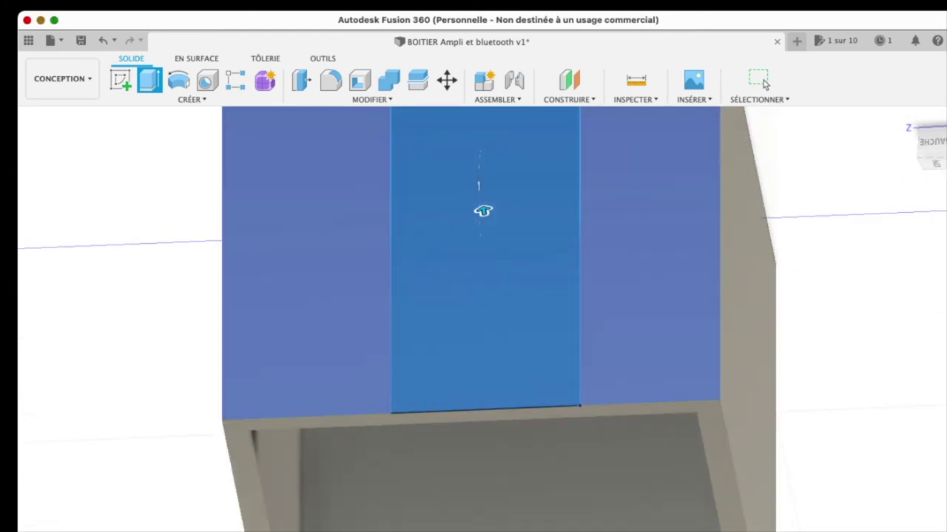
drag(483, 211, 501, 296)
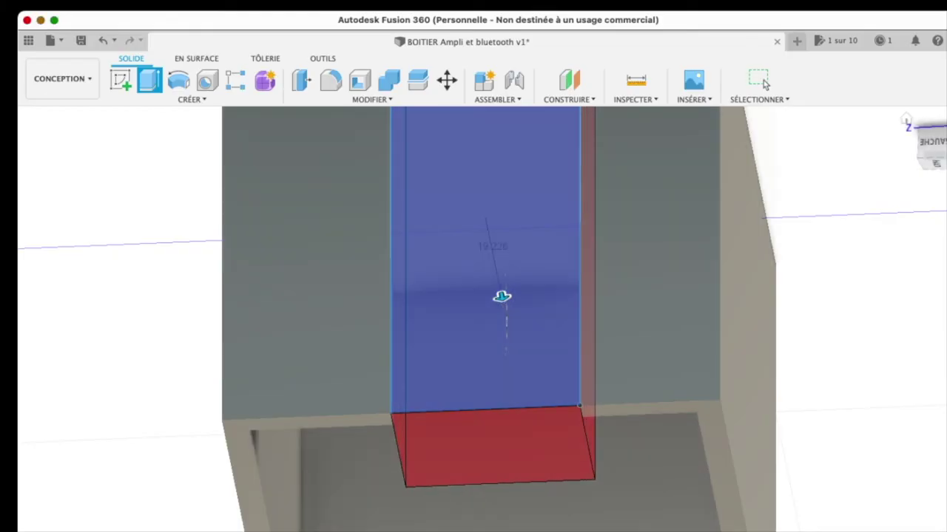
shift+middle_drag(502, 296, 497, 269)
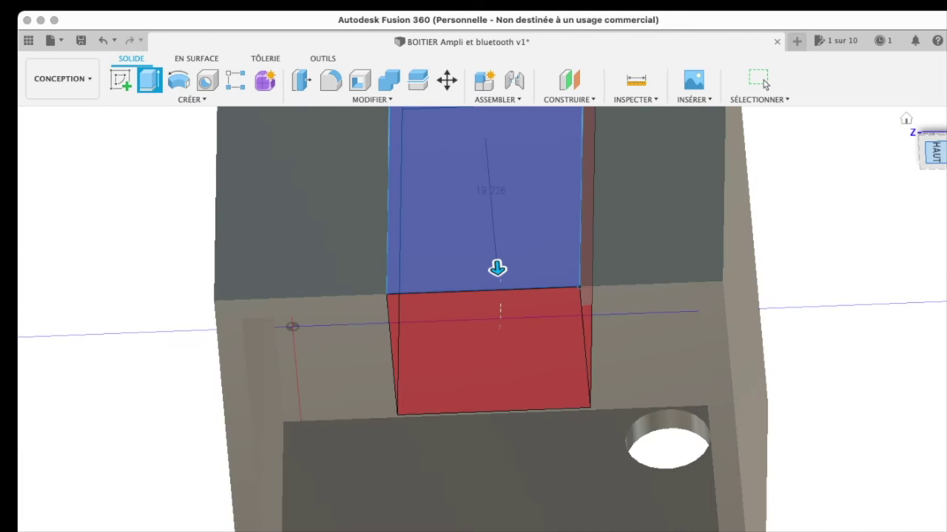
scroll(709, 260, down, 2)
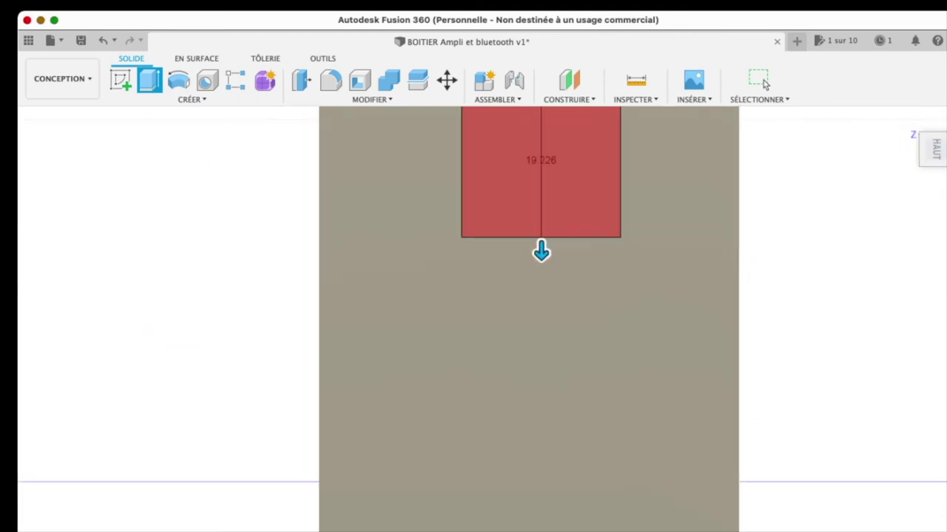
scroll(709, 260, down, 5)
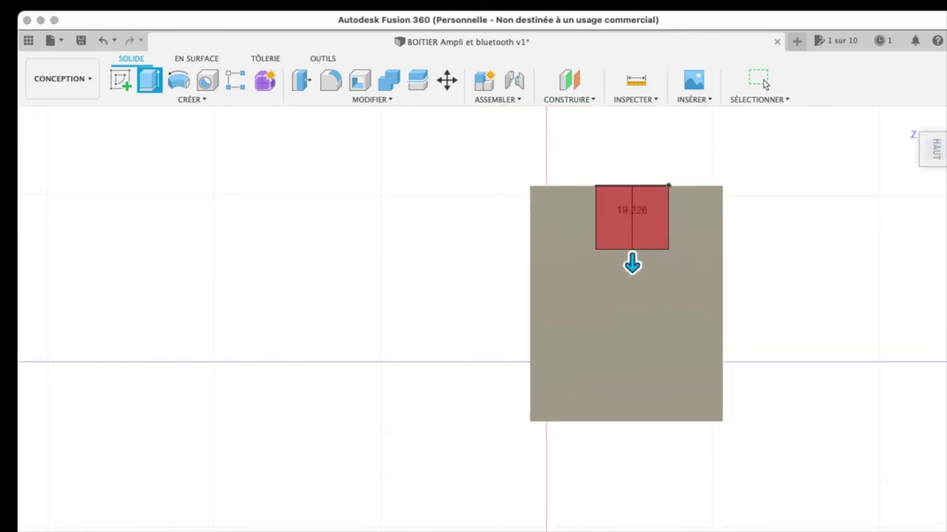
scroll(709, 259, up, 1)
scroll(709, 260, up, 2)
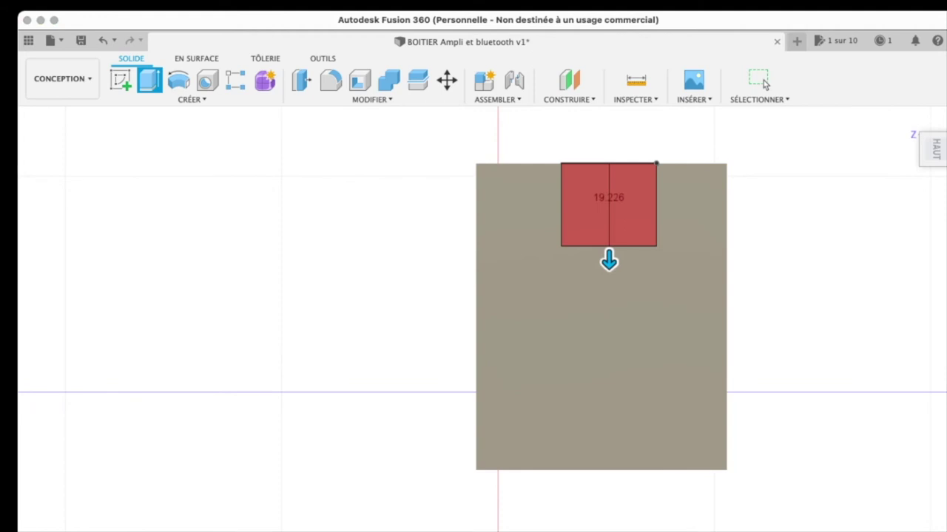
mouse_move(608, 260)
mouse_down()
mouse_move(608, 185)
mouse_move(609, 197)
mouse_up()
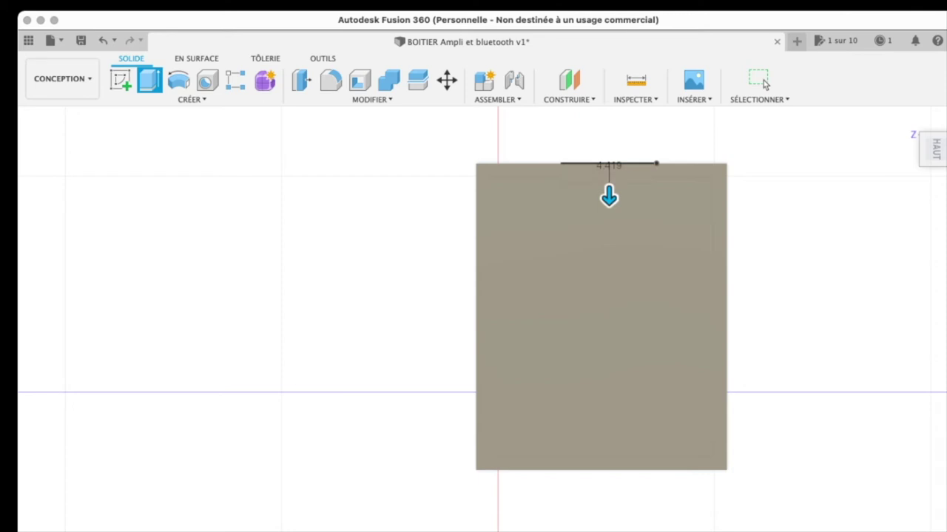
drag(609, 196, 608, 217)
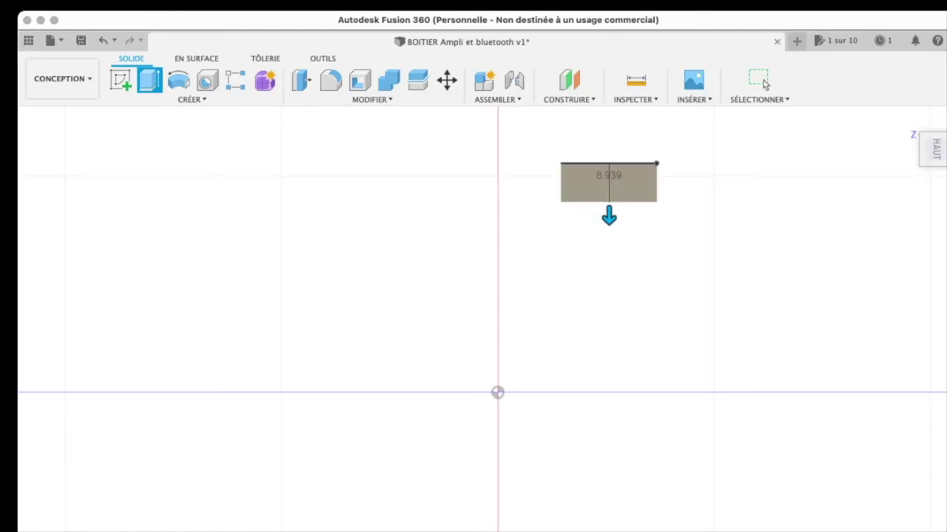
text(5)
click(764, 84)
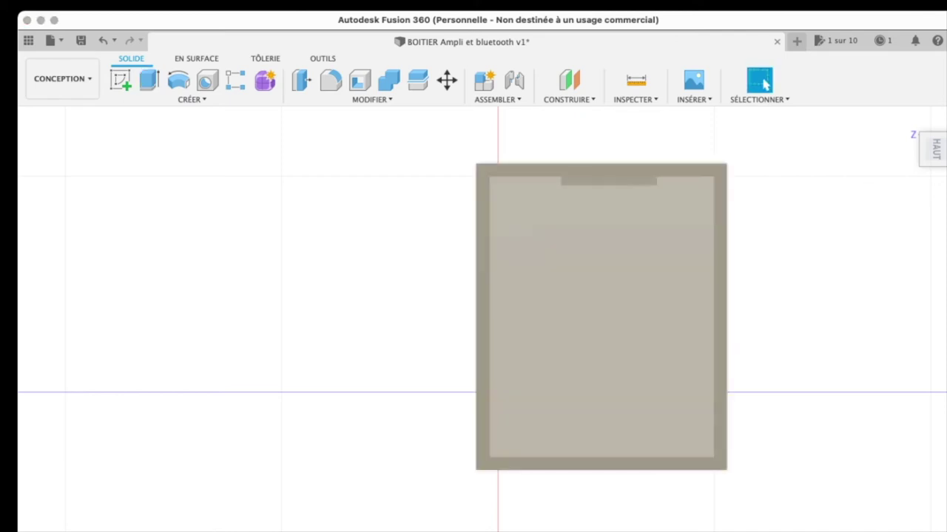
click(906, 118)
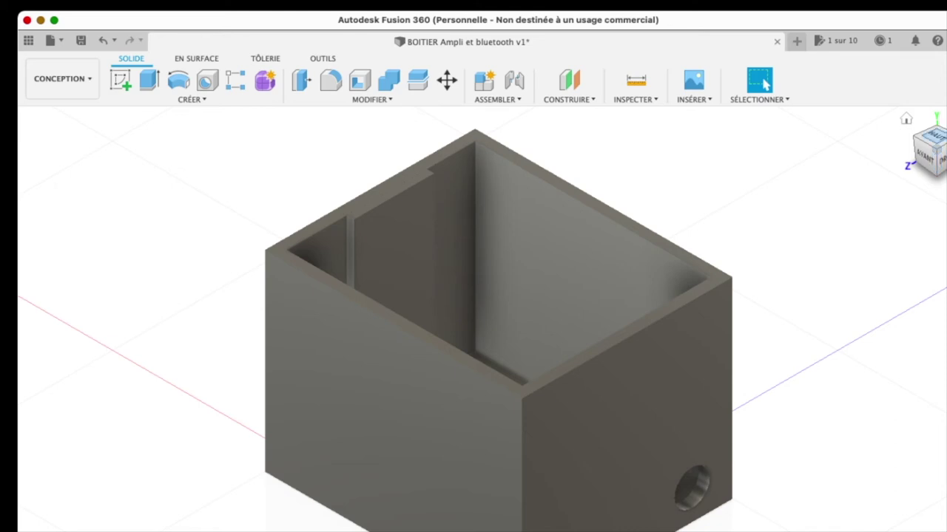
click(932, 137)
click(936, 125)
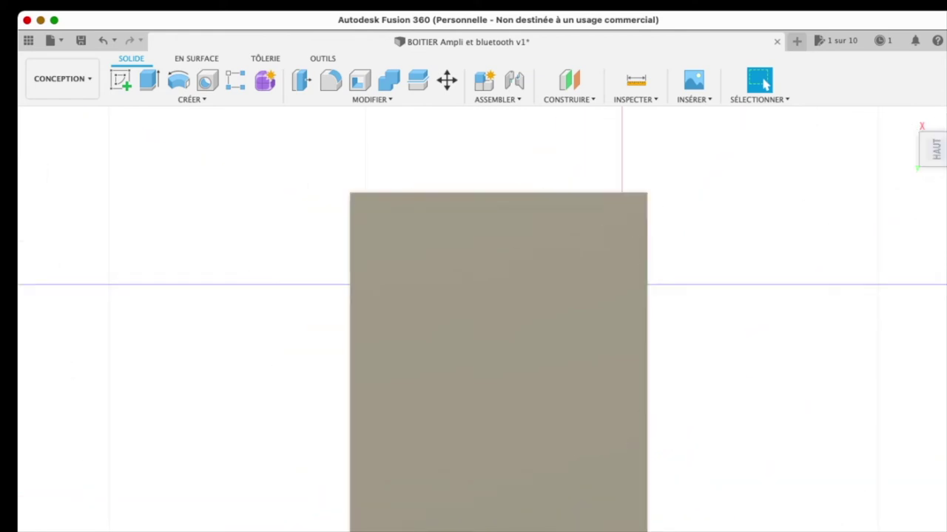
scroll(501, 517, up, 3)
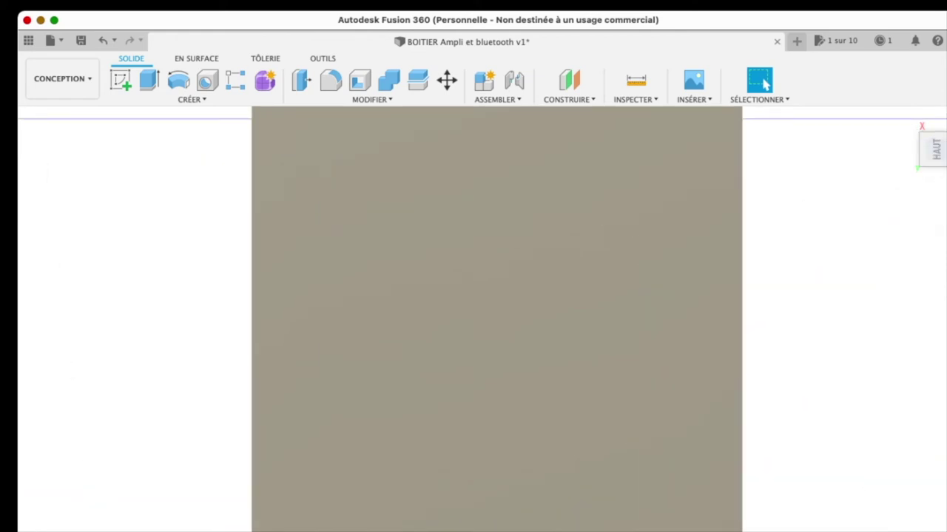
scroll(496, 318, up, 2)
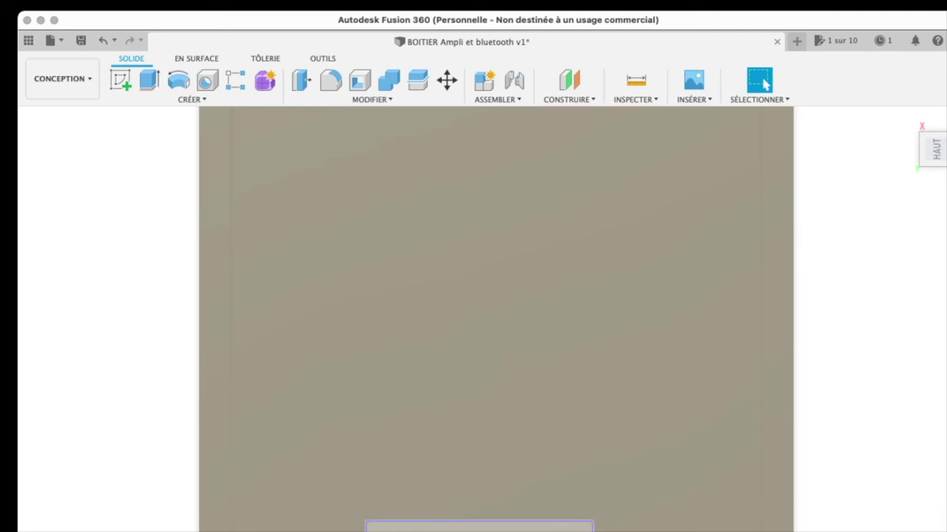
click(765, 85)
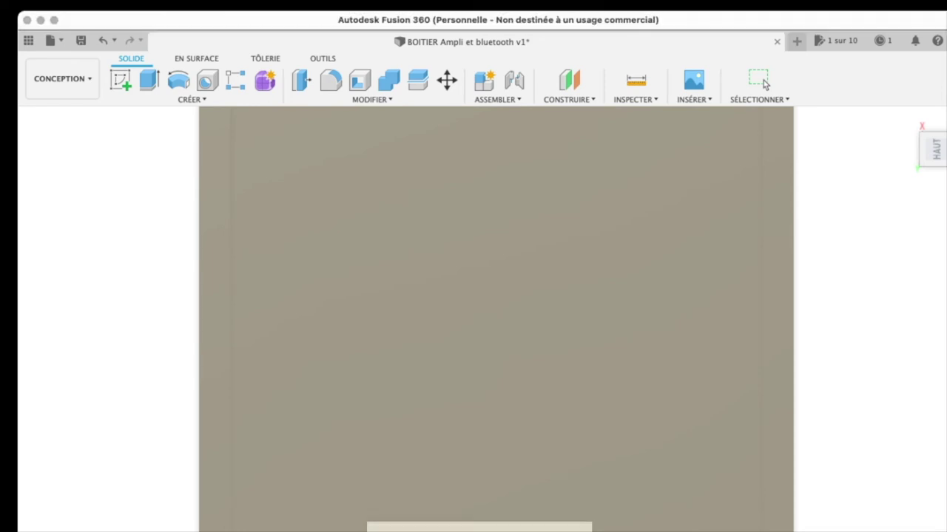
click(764, 83)
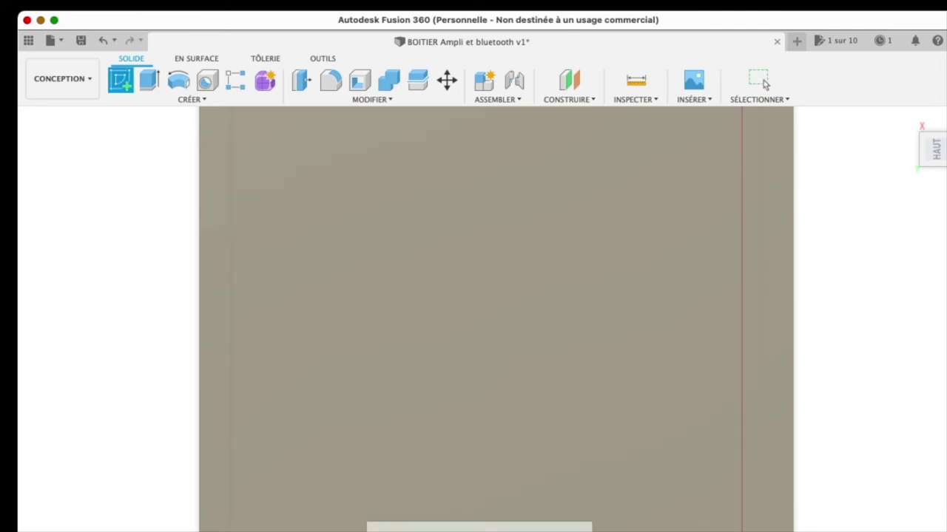
click(764, 82)
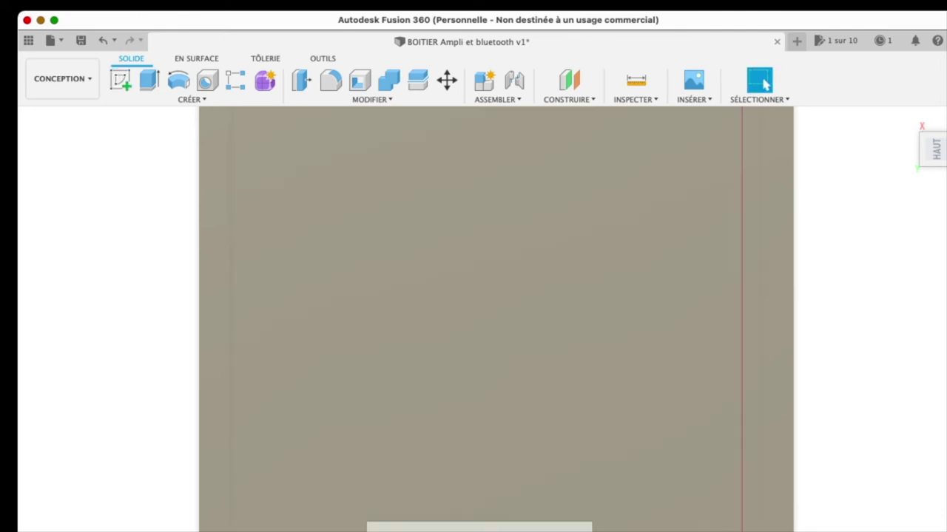
key(r)
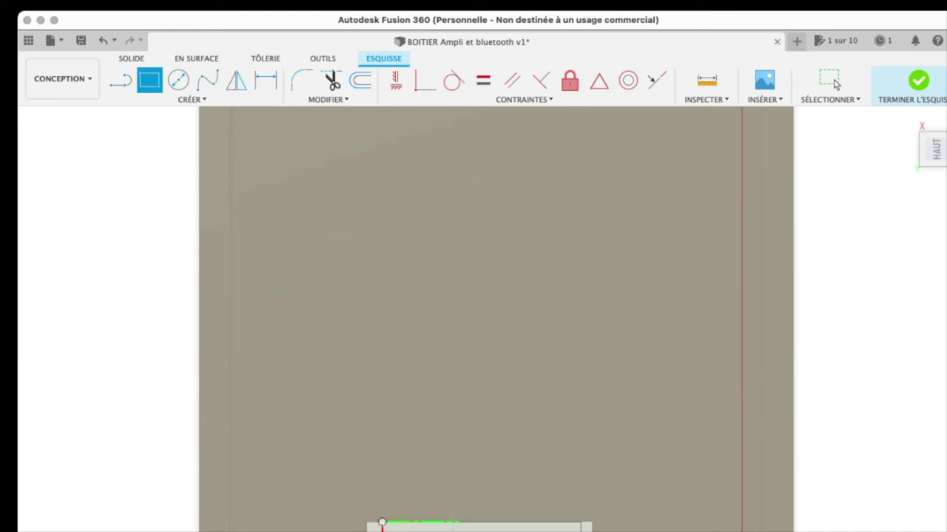
Step: Complete the floor-edge rectangle with its 20.00 dimension and finish the sketch
click(834, 83)
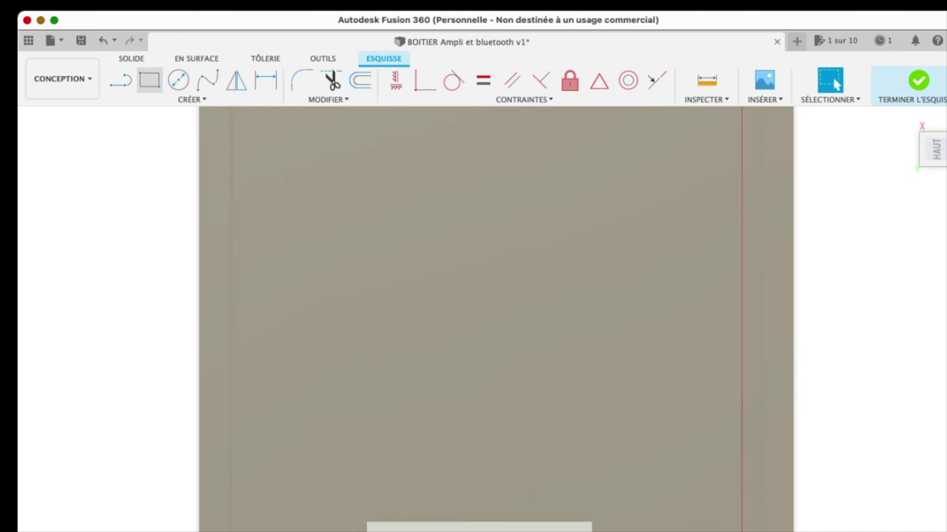
key(r)
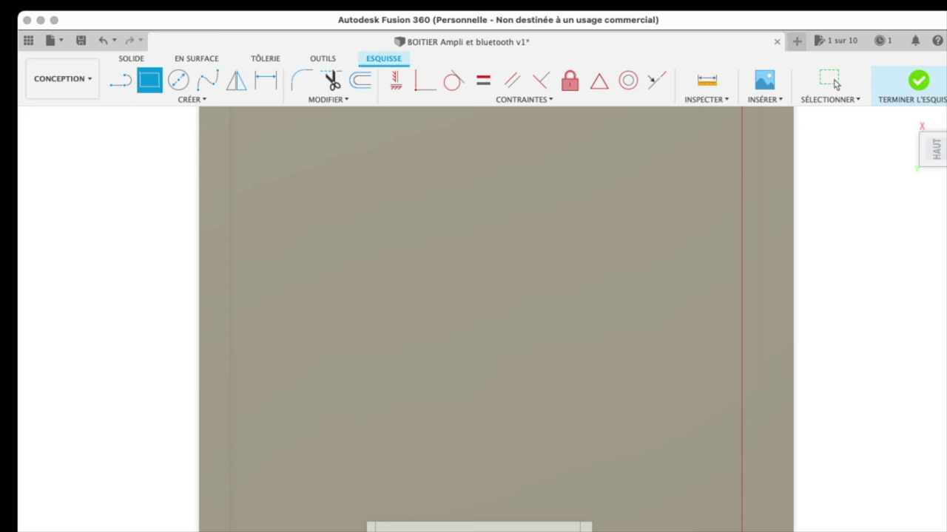
click(831, 79)
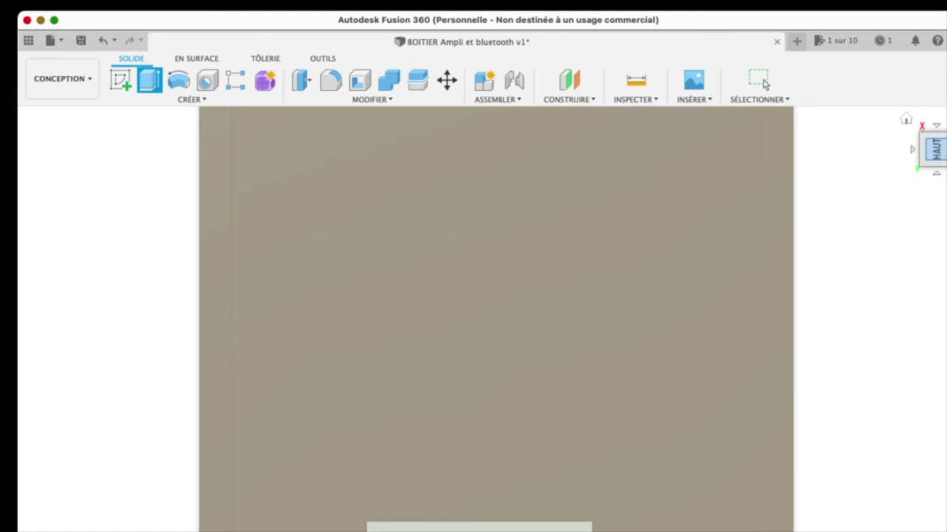
shift+middle_drag(498, 374, 518, 373)
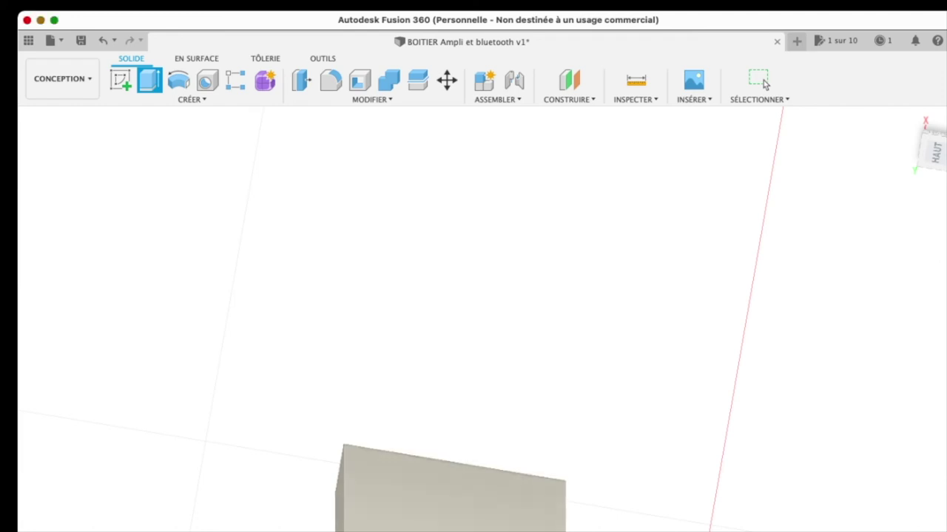
Step: Try extruding the rectangle profile upward, then cancel the extrusion
click(446, 463)
drag(446, 463, 448, 404)
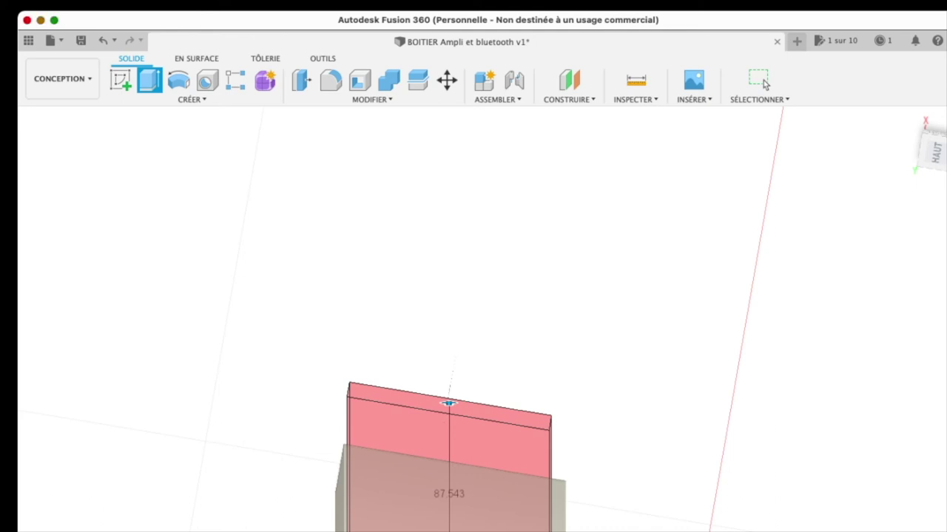
click(763, 83)
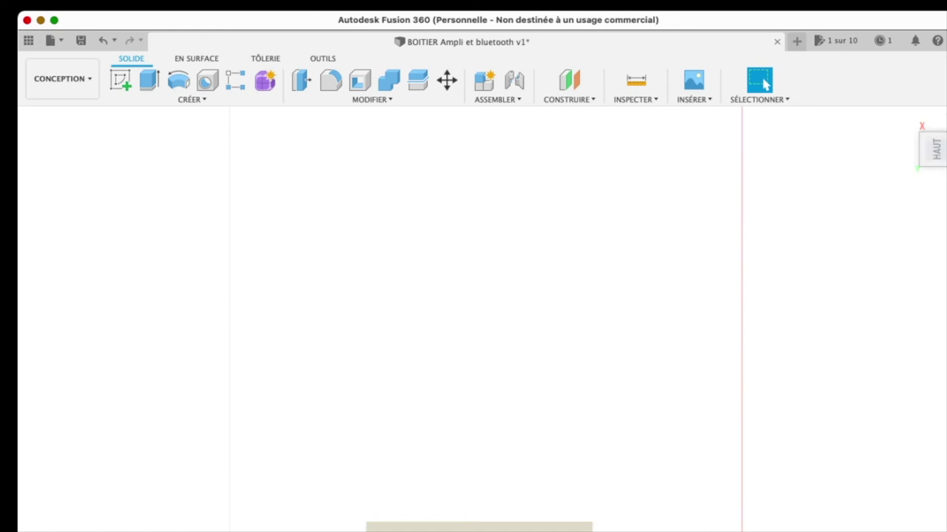
Step: Start a new sketch in top view and draw a rectangle across the slot opening
key(s)
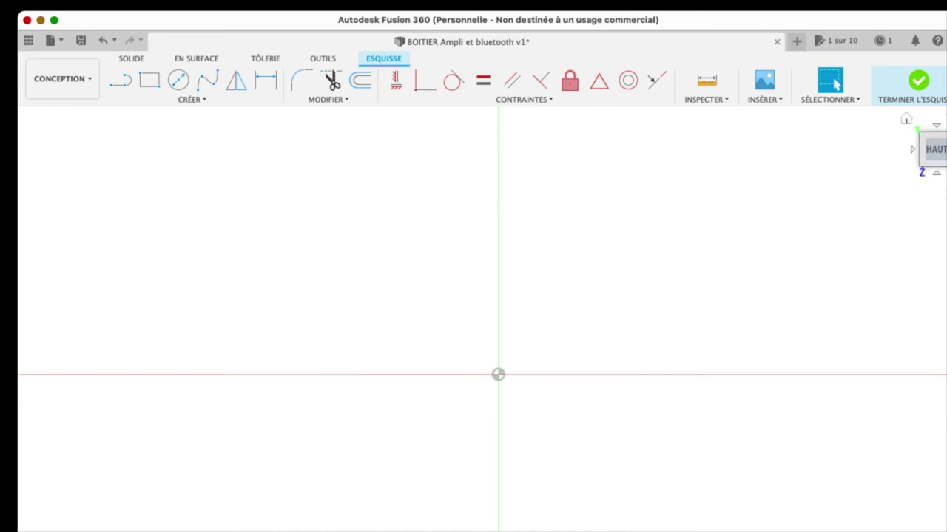
click(906, 118)
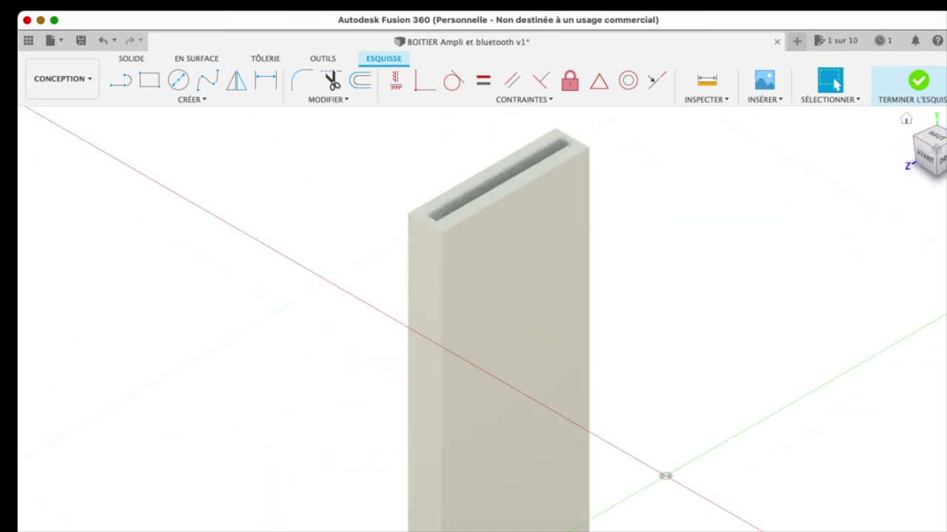
click(933, 136)
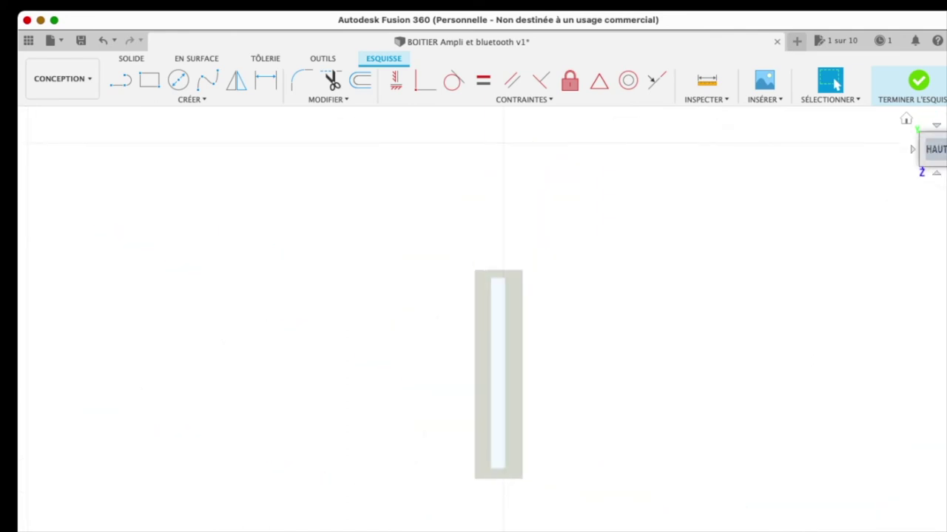
click(936, 126)
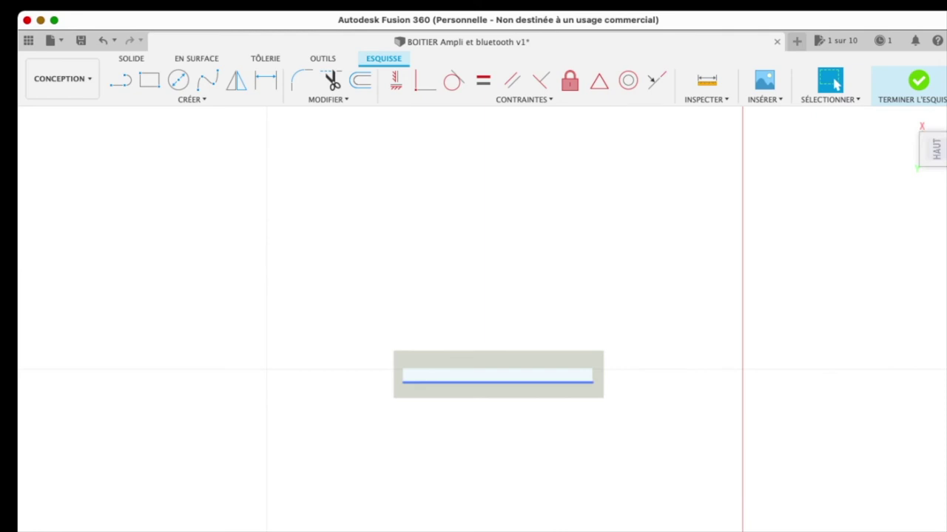
click(150, 79)
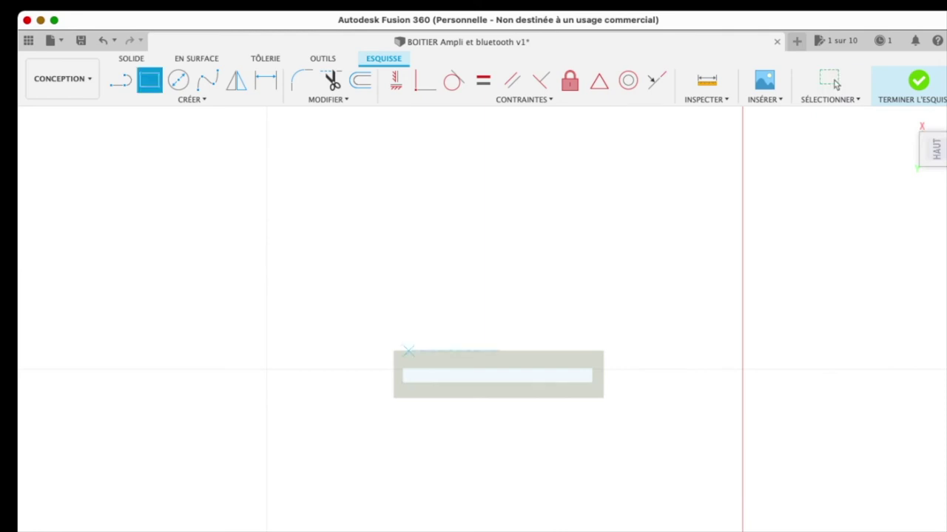
click(411, 350)
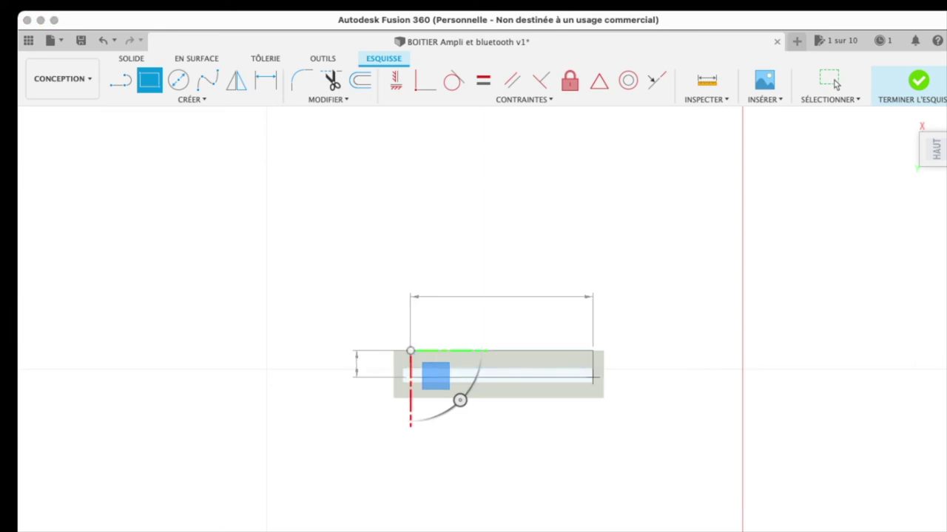
click(584, 383)
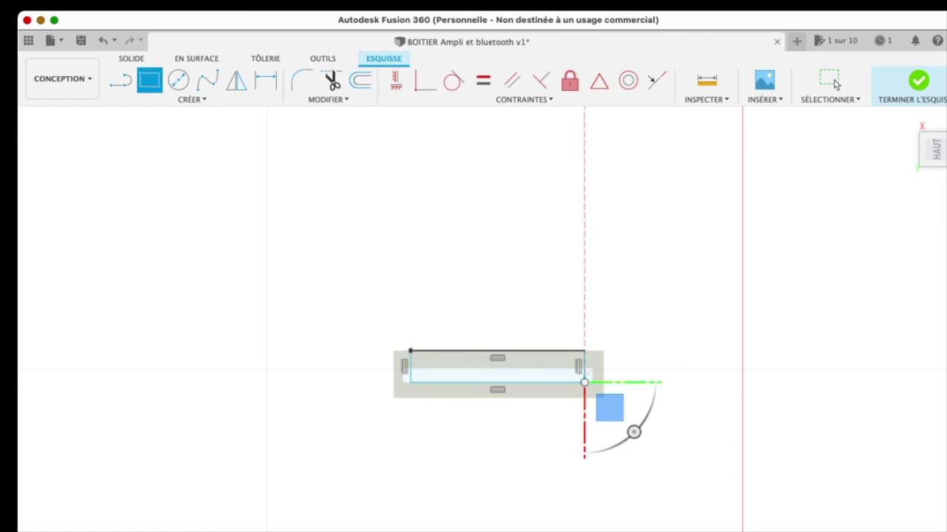
click(918, 80)
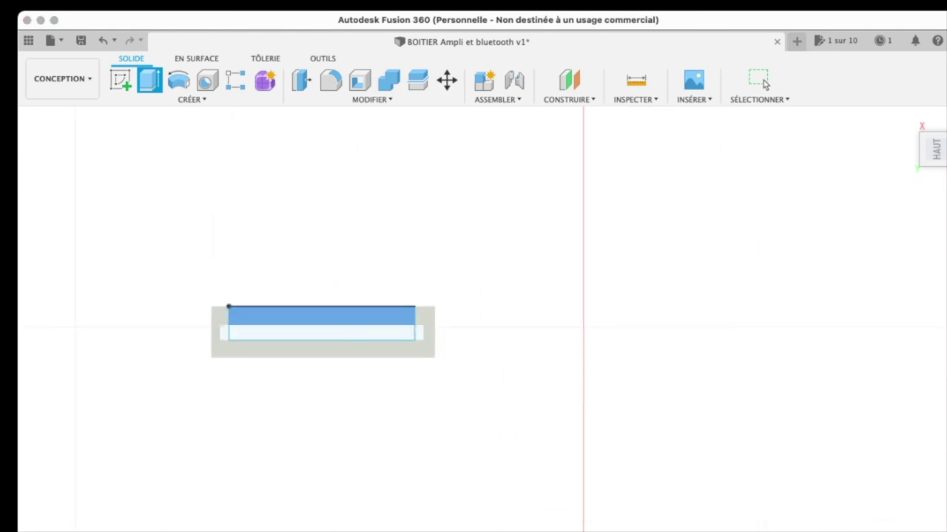
Step: Extrude the slot rectangle about 2.74 mm to form the rail's lip
click(498, 374)
shift+middle_drag(498, 374, 424, 400)
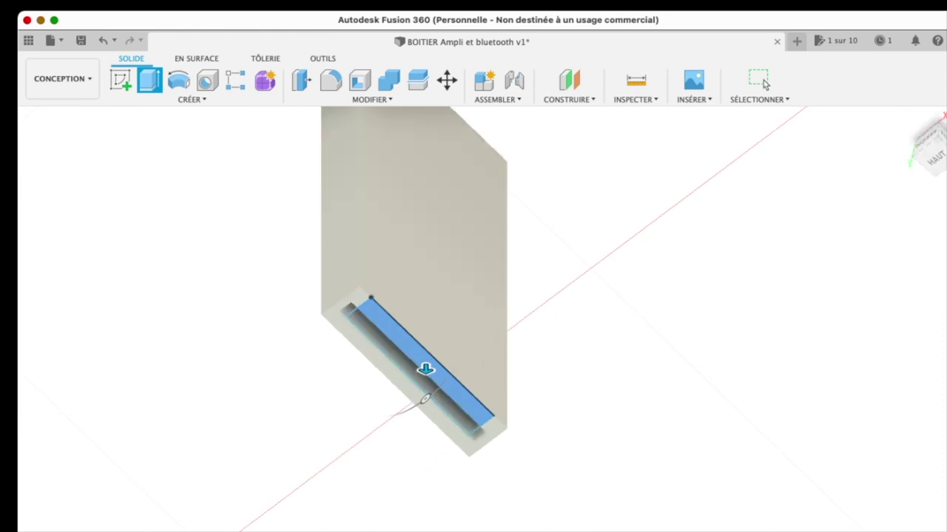
drag(426, 368, 425, 109)
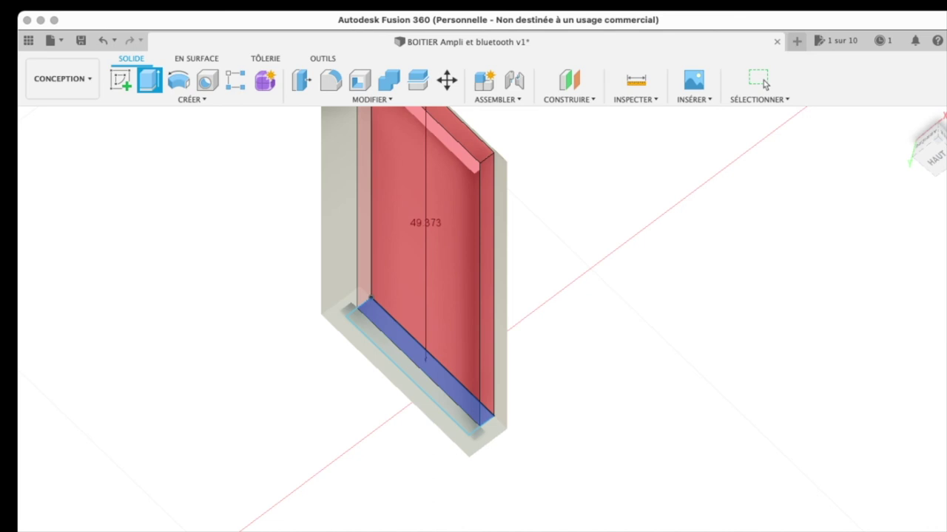
scroll(763, 80, down, 3)
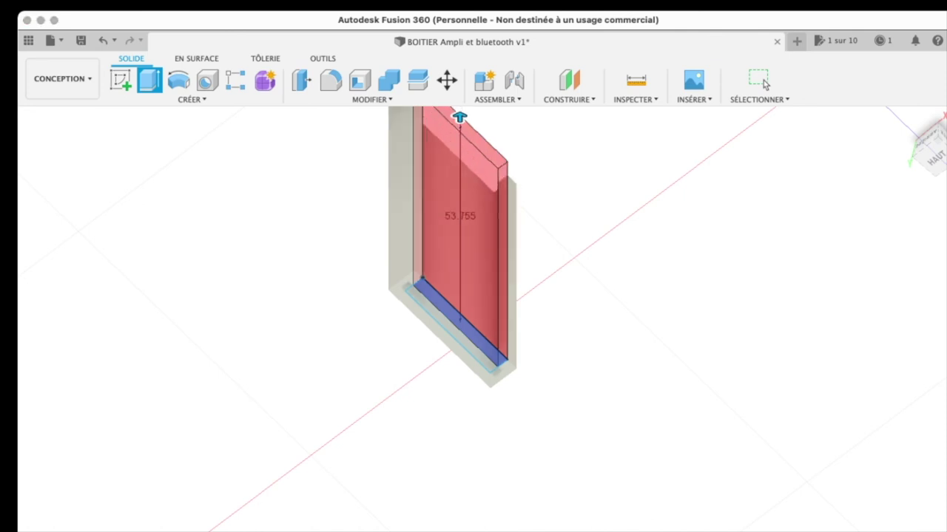
drag(460, 318, 460, 344)
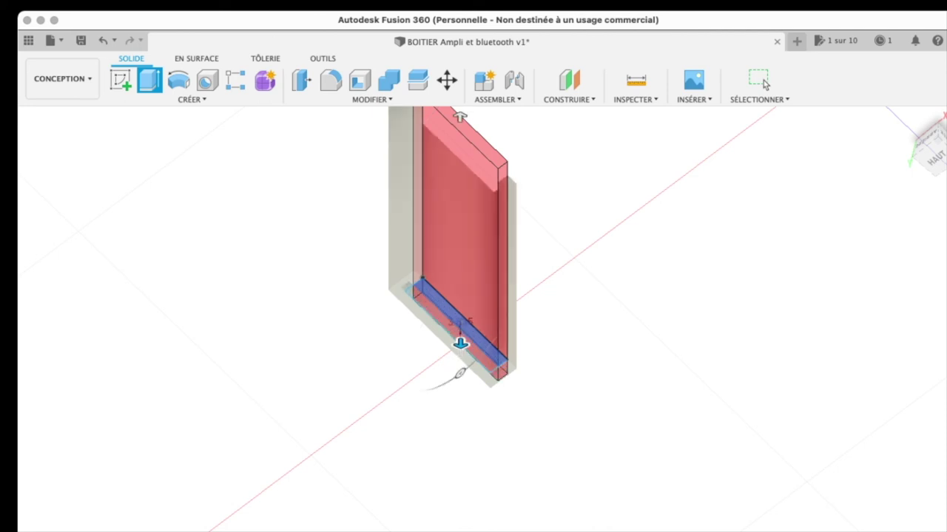
click(764, 84)
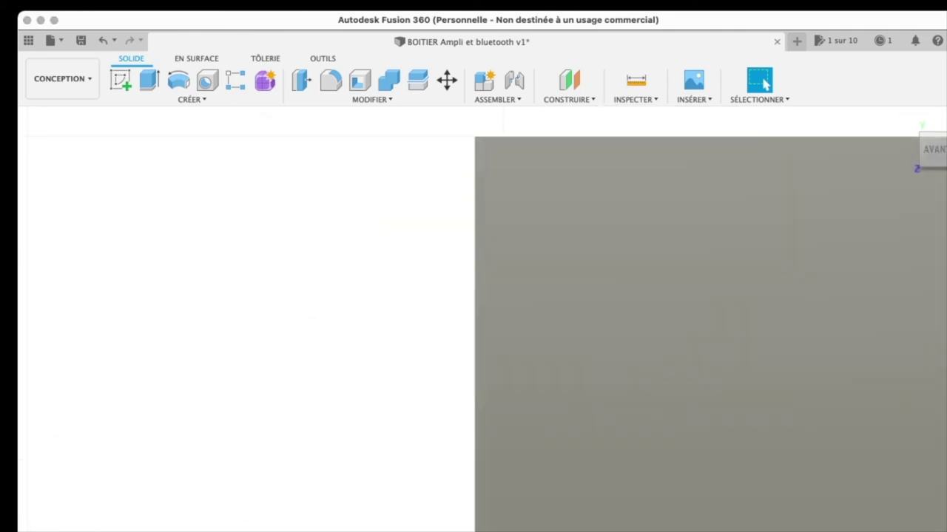
Step: Cancel a Move, inspect the box from several angles, then hide the box body
key(m)
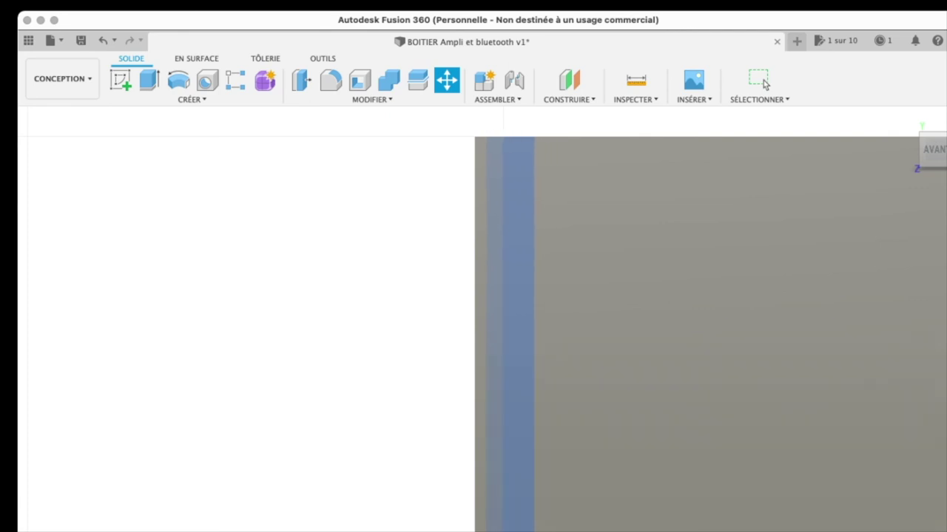
click(764, 84)
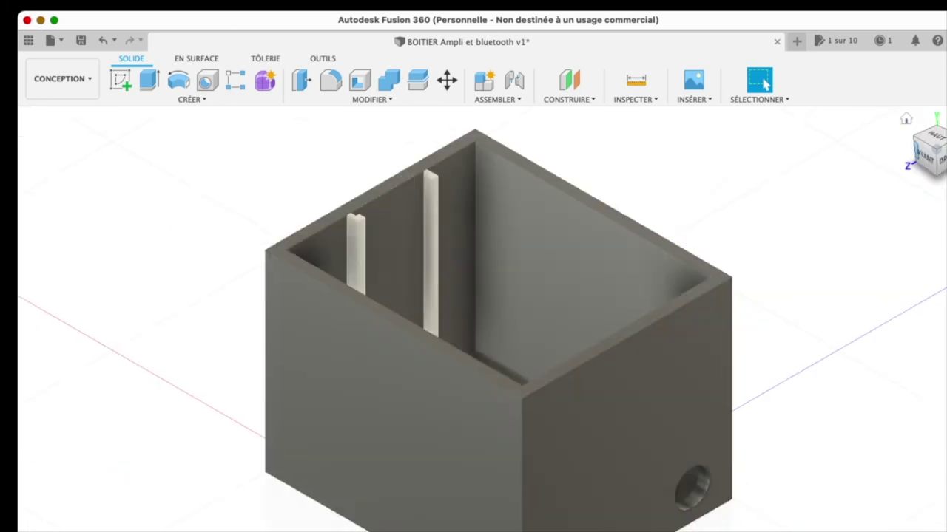
shift+middle_drag(498, 374, 511, 396)
shift+middle_drag(499, 374, 499, 414)
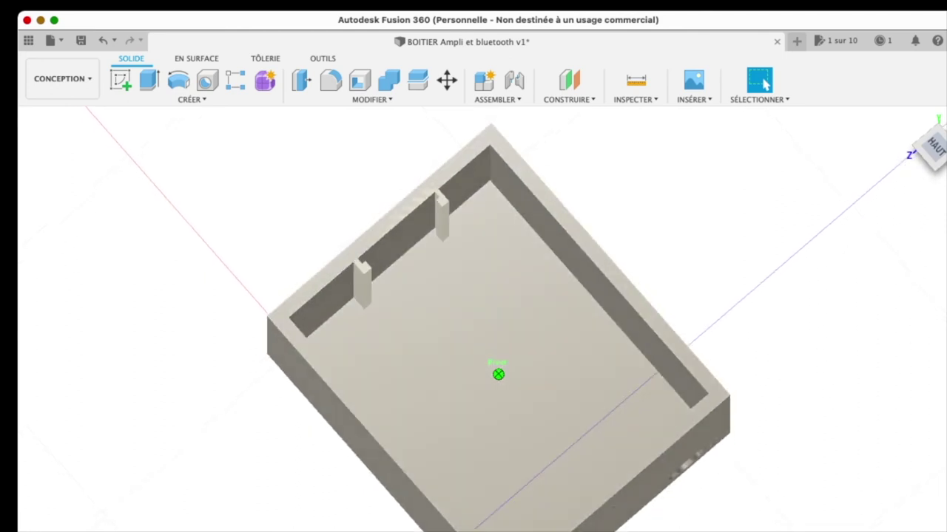
shift+middle_drag(498, 374, 498, 333)
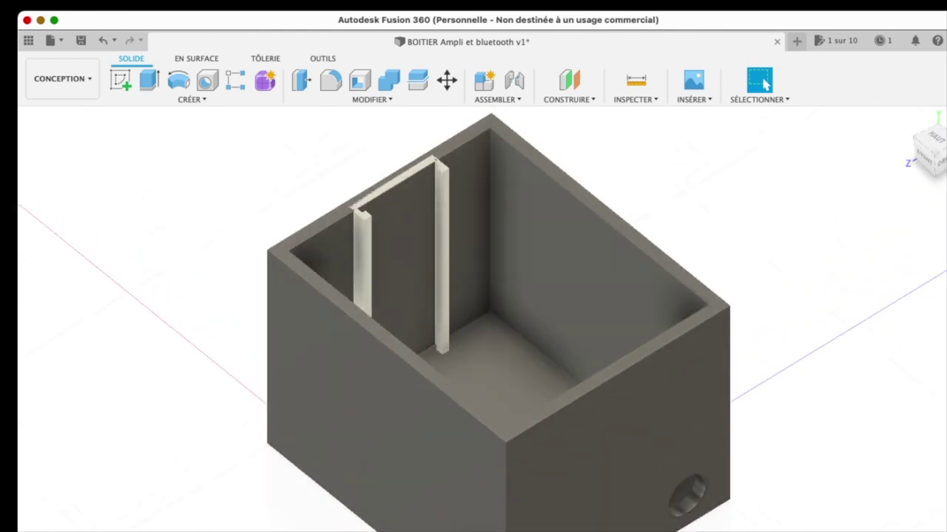
key(v)
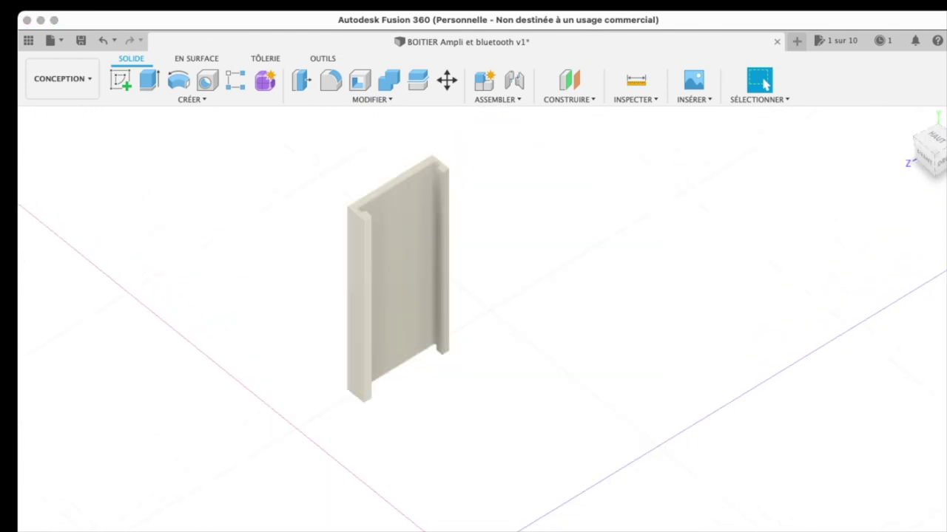
Step: Select the rail's top face and extrude-cut it downward into the rail piece
scroll(356, 209, up, 2)
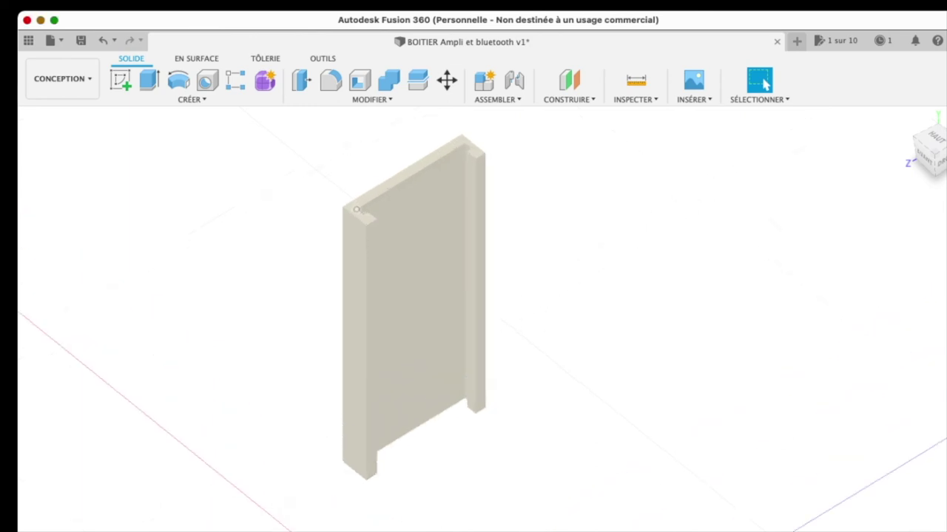
scroll(357, 209, up, 2)
scroll(356, 209, up, 3)
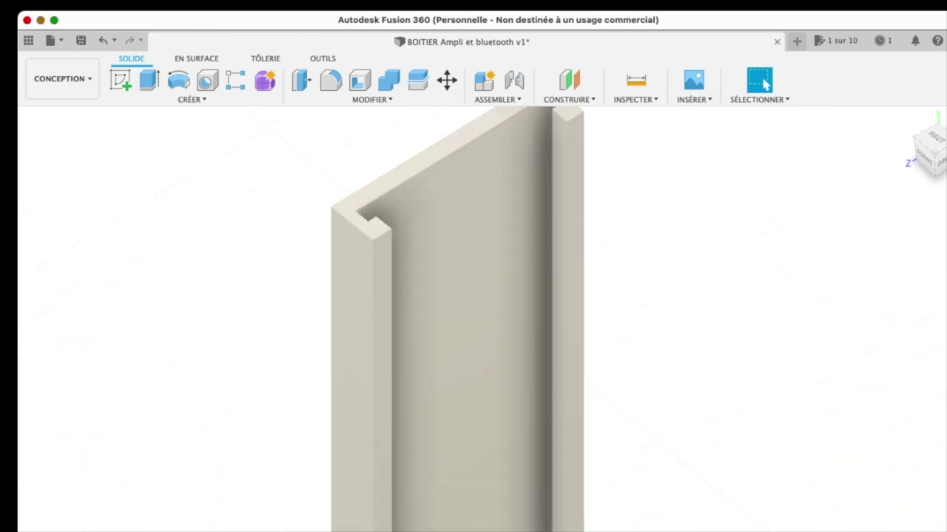
click(429, 159)
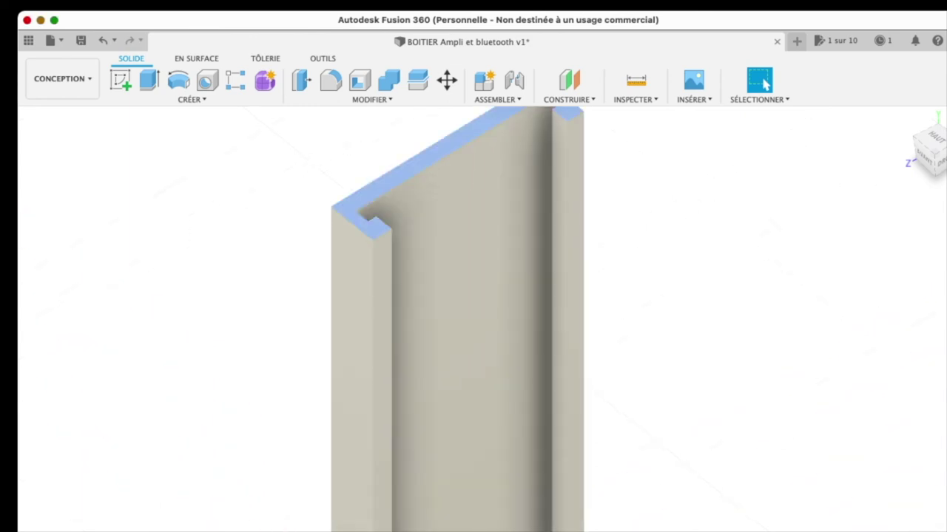
key(e)
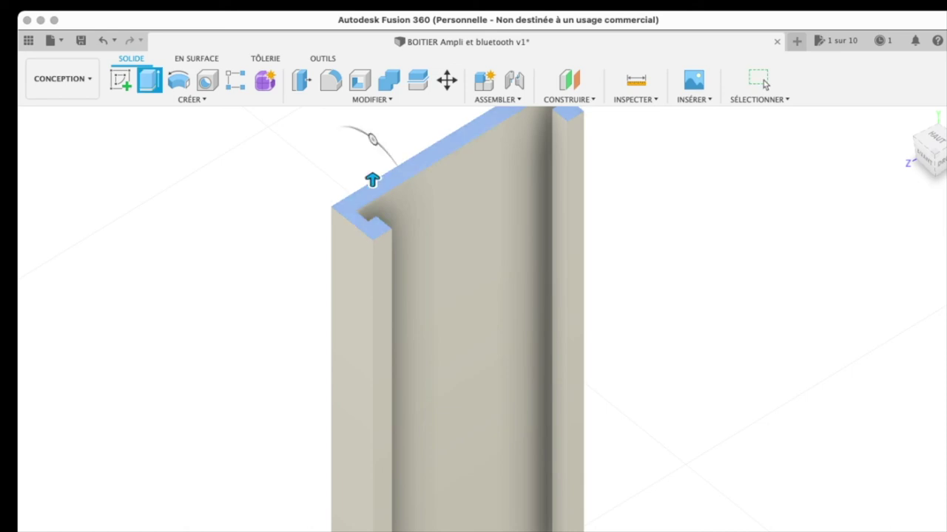
drag(372, 179, 372, 267)
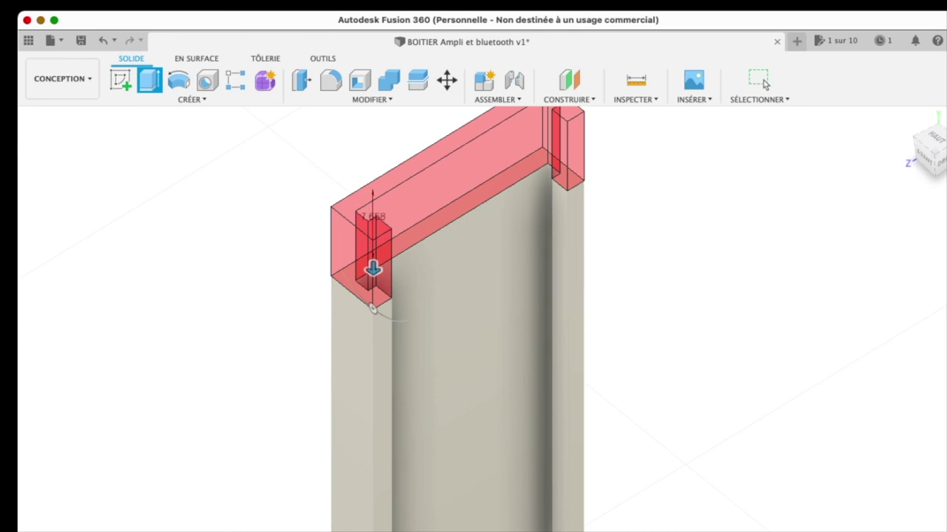
click(764, 83)
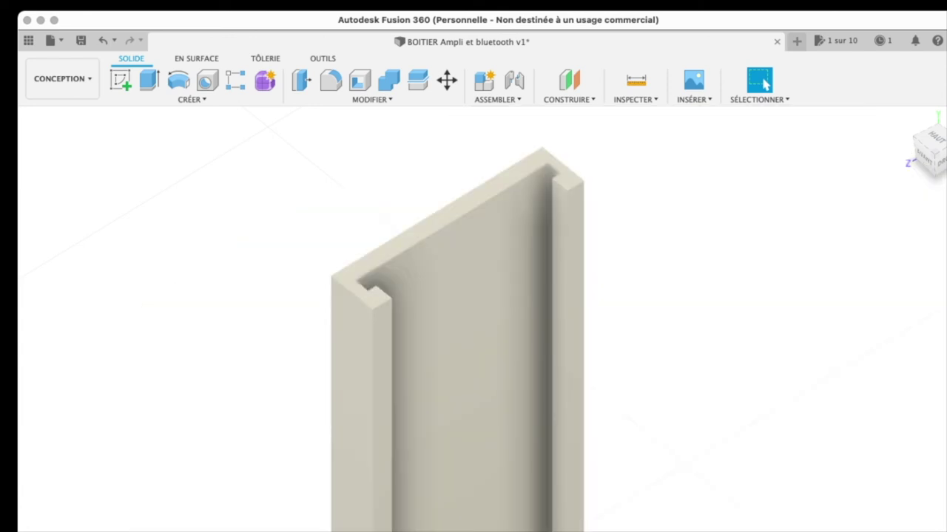
shift+middle_drag(498, 374, 498, 374)
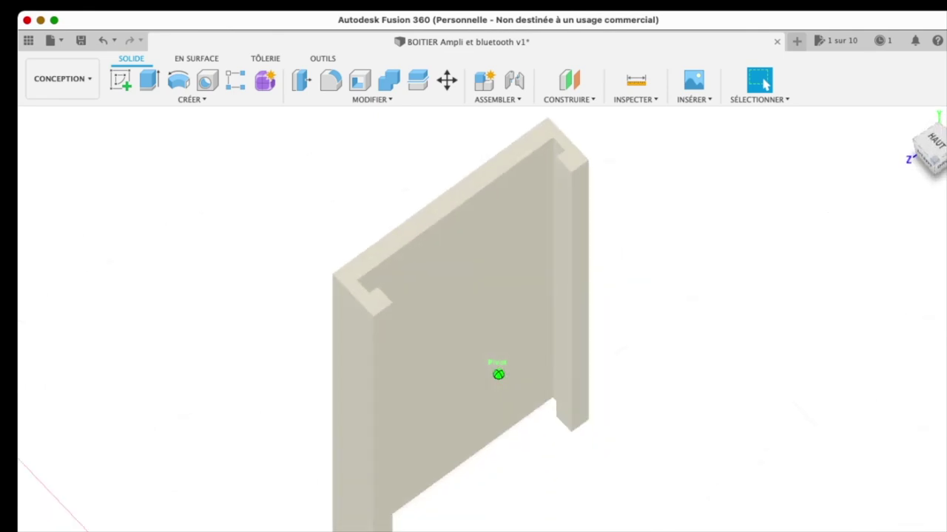
Step: Cut the rail's C-shaped bottom end about 14.847 mm deep from the bottom view
click(923, 159)
click(912, 148)
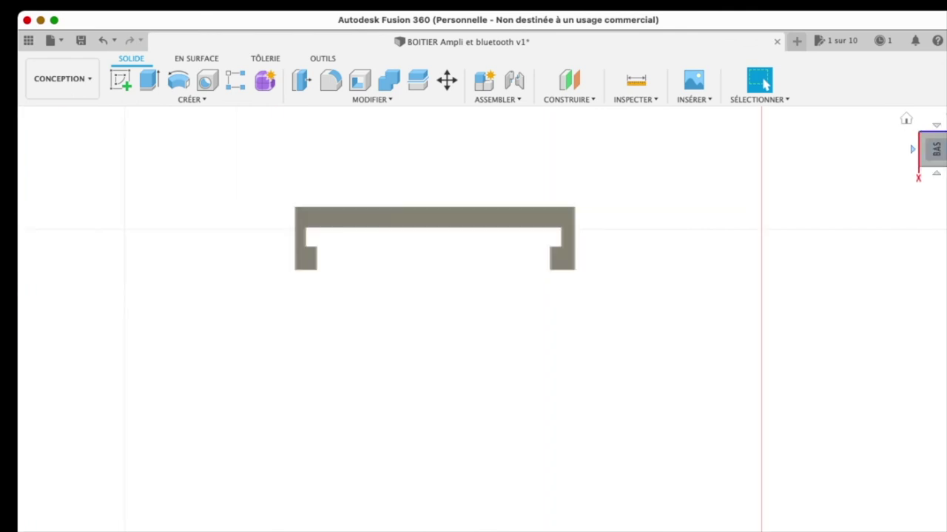
key(e)
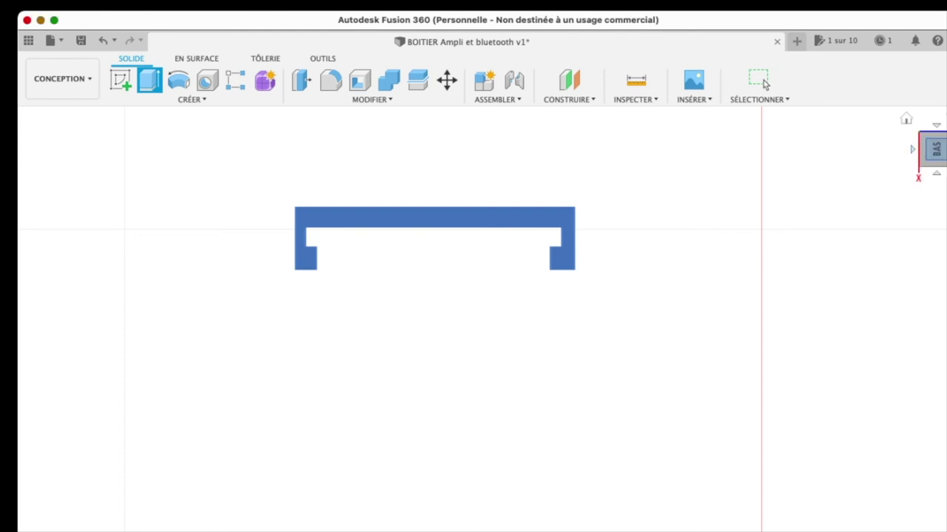
mouse_move(498, 374)
shift+middle_down()
mouse_move(533, 347)
mouse_move(511, 347)
mouse_move(518, 326)
mouse_move(504, 364)
shift+middle_up()
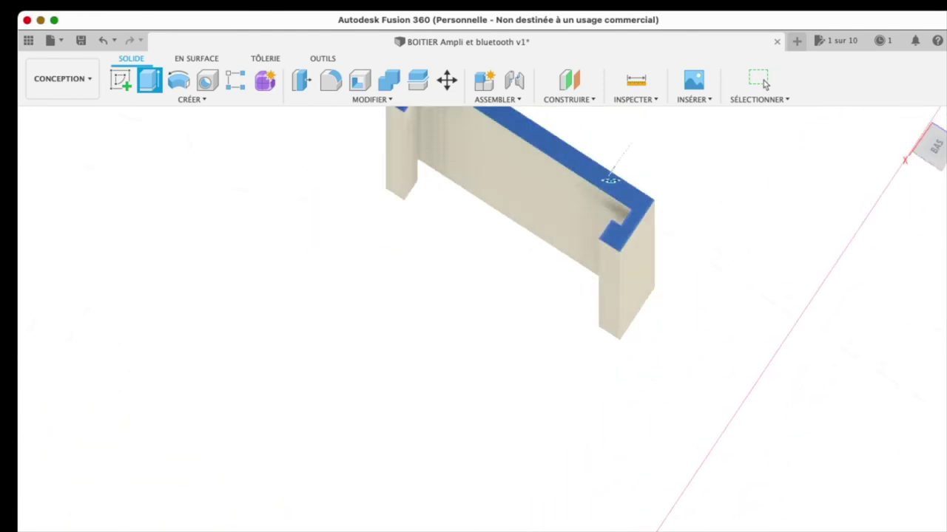
drag(611, 181, 611, 215)
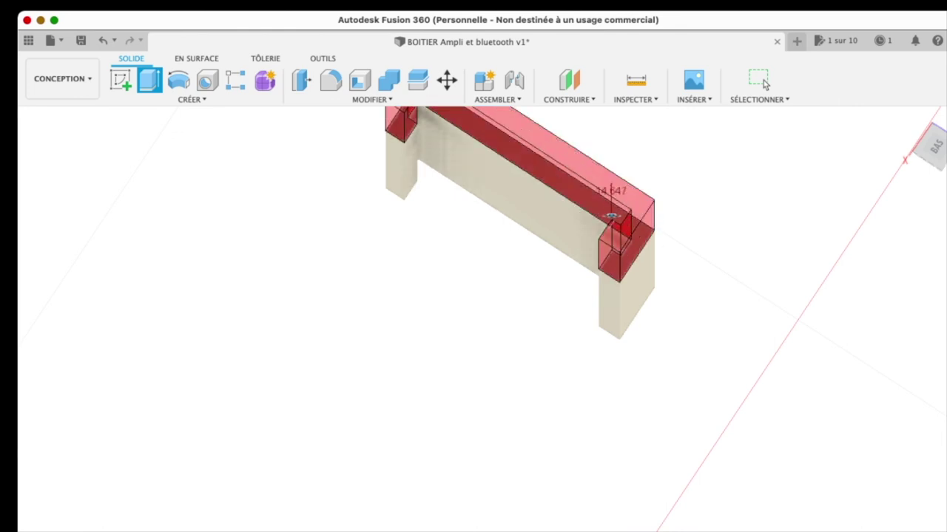
click(764, 83)
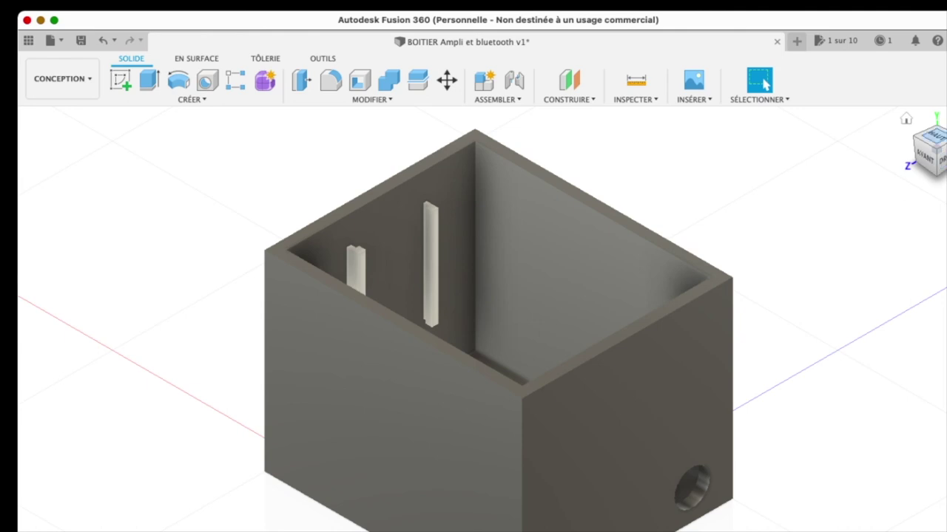
Step: Save the design as BOITIER Ampli et bluetooth v1
shift+middle_drag(497, 373, 510, 347)
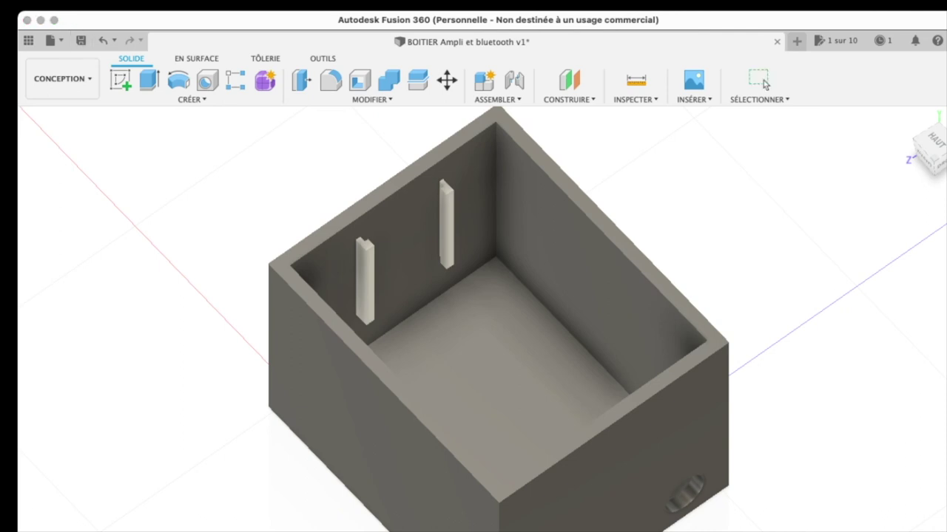
click(765, 84)
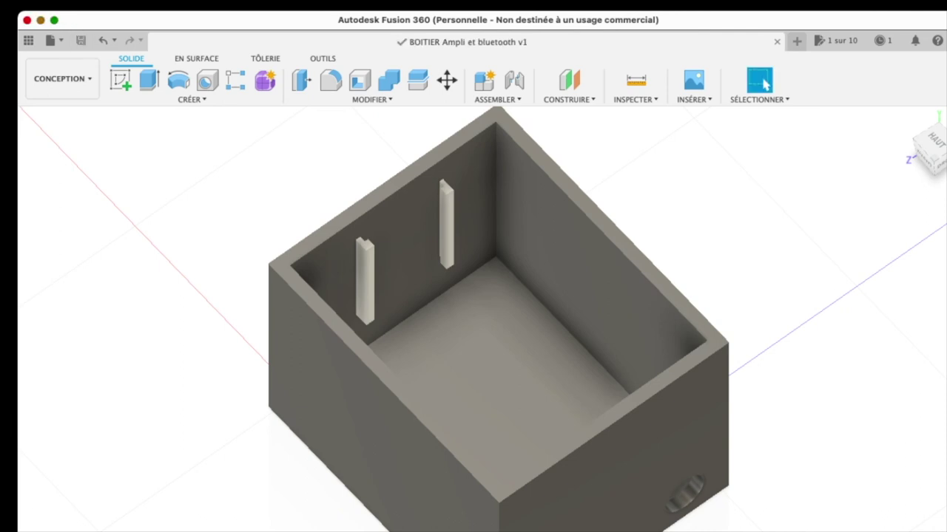